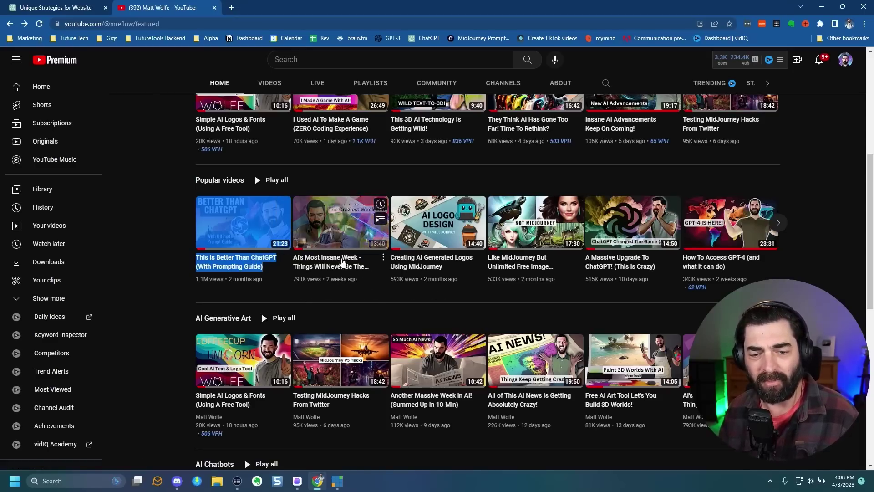
Step: Switch to ChatGPT and review the list of popular video titles in the unsent message
key(ctrl+1)
scroll(533, 411, up, 5)
scroll(533, 410, down, 2)
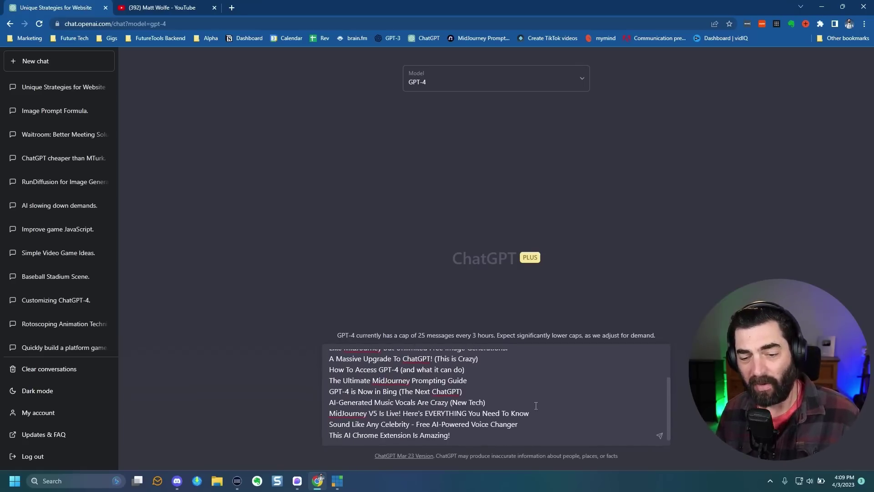
drag(667, 417, 665, 379)
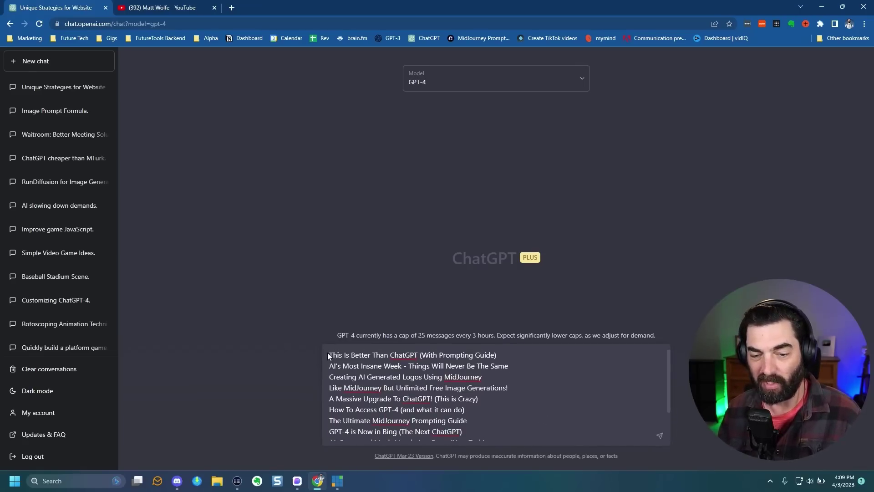
scroll(501, 401, down, 1)
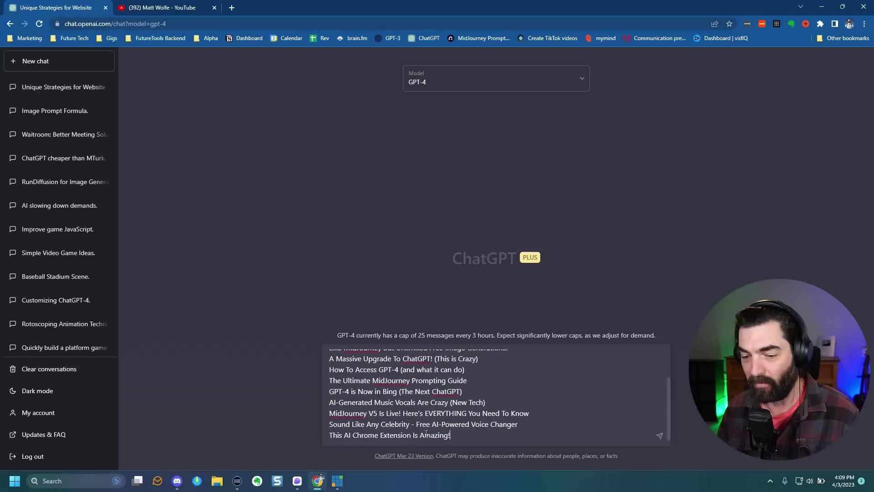
drag(457, 436, 328, 424)
click(483, 423)
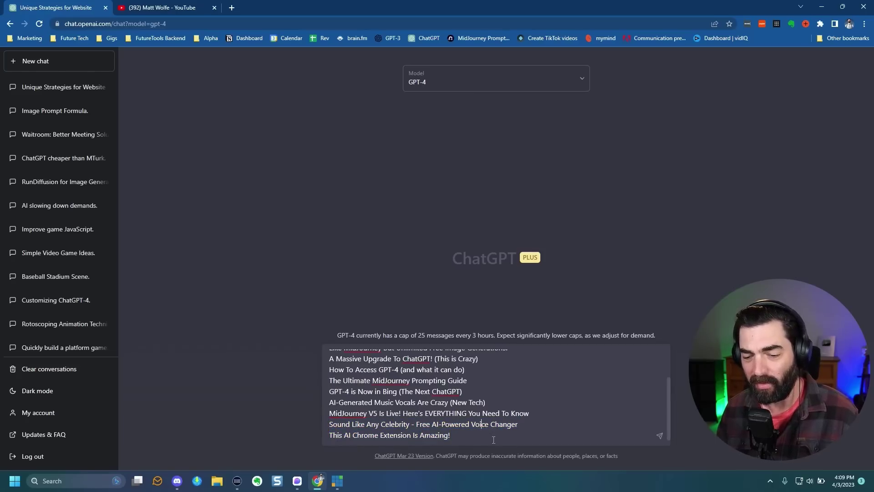
Step: Below the title list, leave a blank line and state that the list is the titles of the most popular YouTube videos on my channel
click(504, 436)
key(shift+Return)
key(shift+Return)
text(The above list is the t)
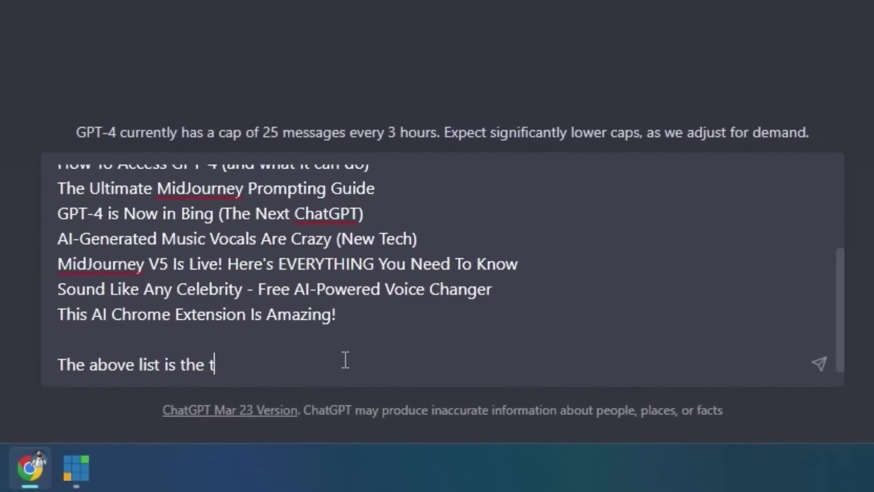
text(itles of the most pop)
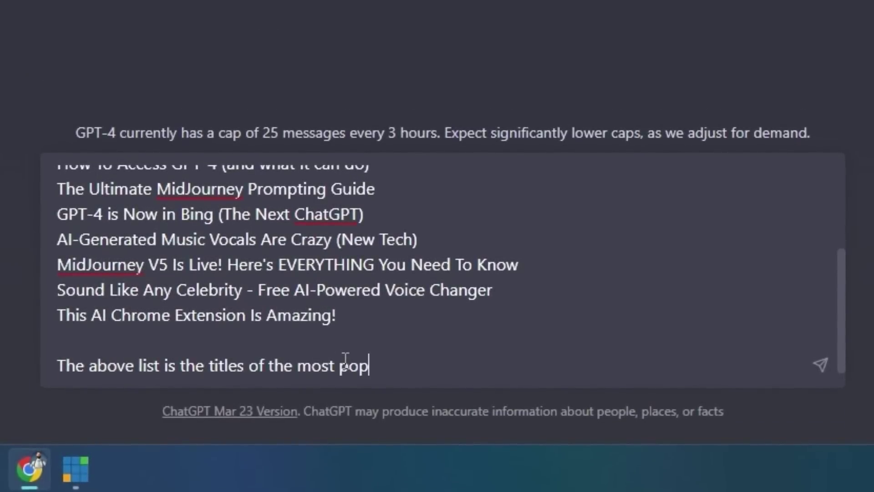
text(ular YouTube videos on )
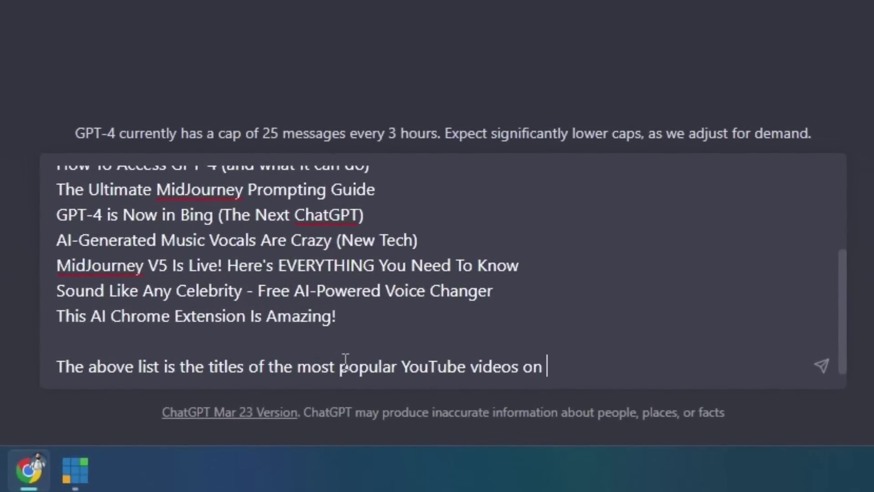
text(my channel. Please sugges)
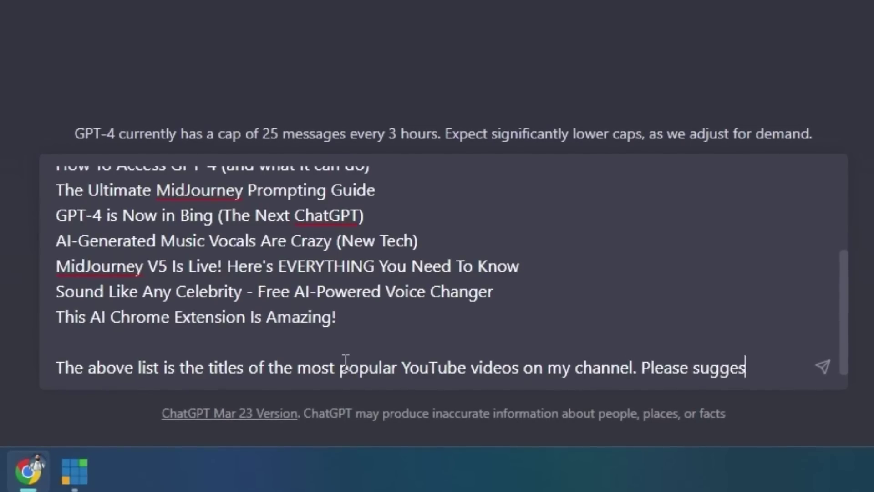
Step: Complete the prompt by requesting titles likely to be successful for new videos on my channel, asking for 10 new title ideas, and submit it
text(t titles that wil)
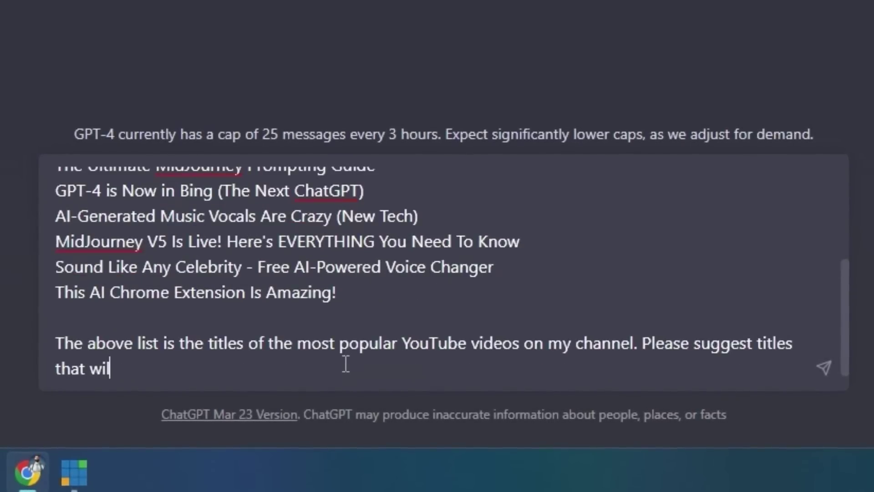
text(l likely also be su)
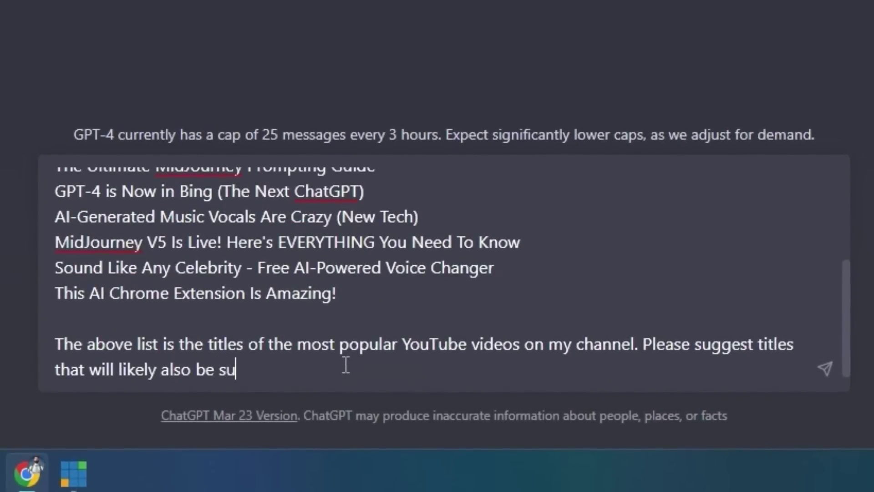
text(ccessful for new vid)
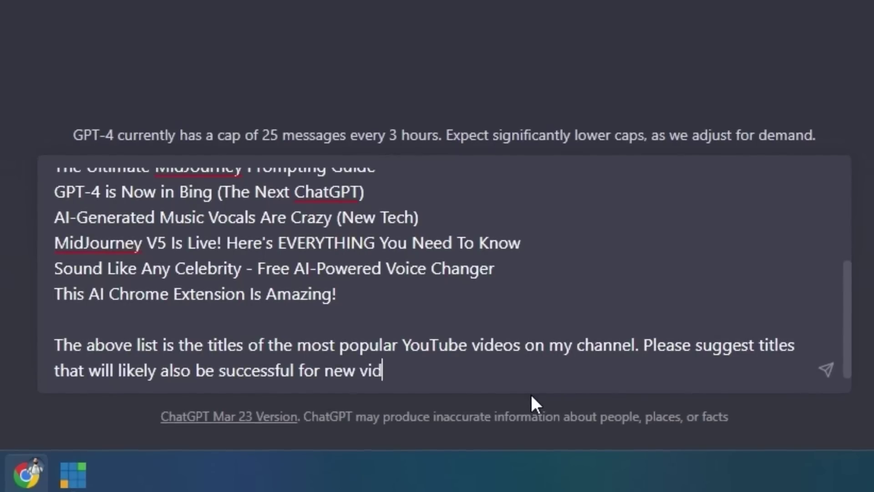
text(eos on my channel. Please )
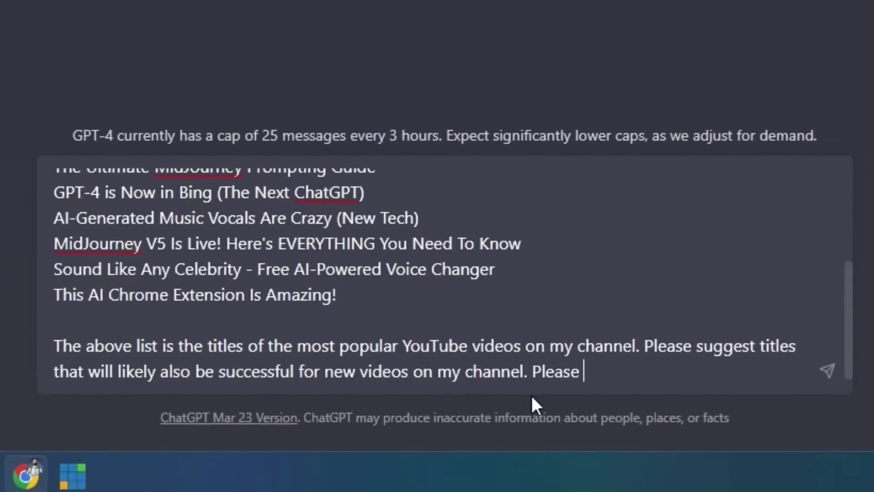
text(suggest 10 new t)
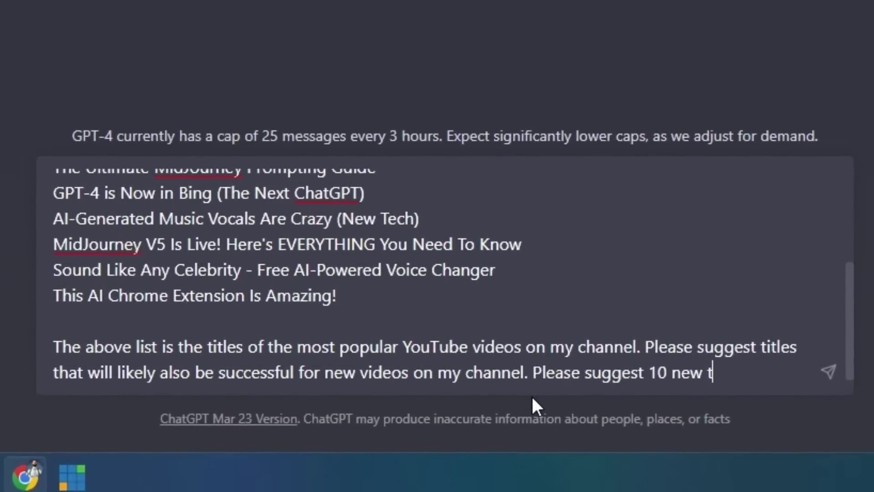
text(itle id)
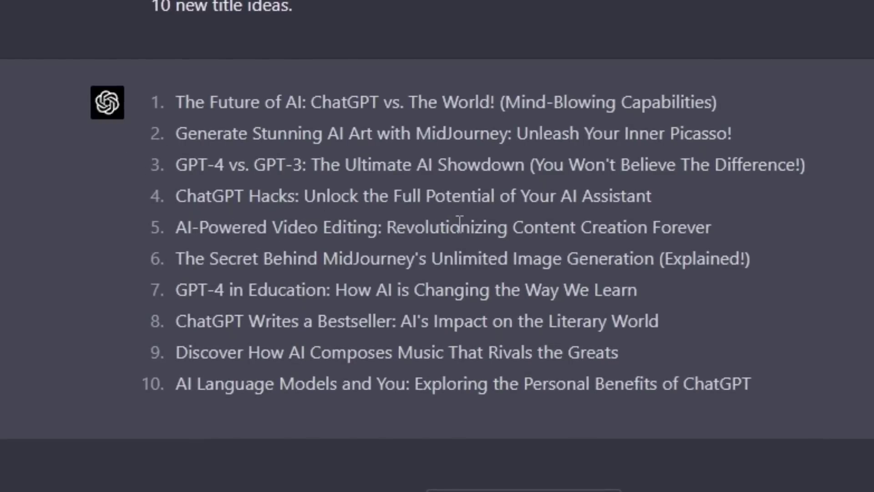
Step: Examine the suggested title "AI-Powered Video Editing: Revolutionizing Content Creation Forever"
drag(730, 226, 164, 221)
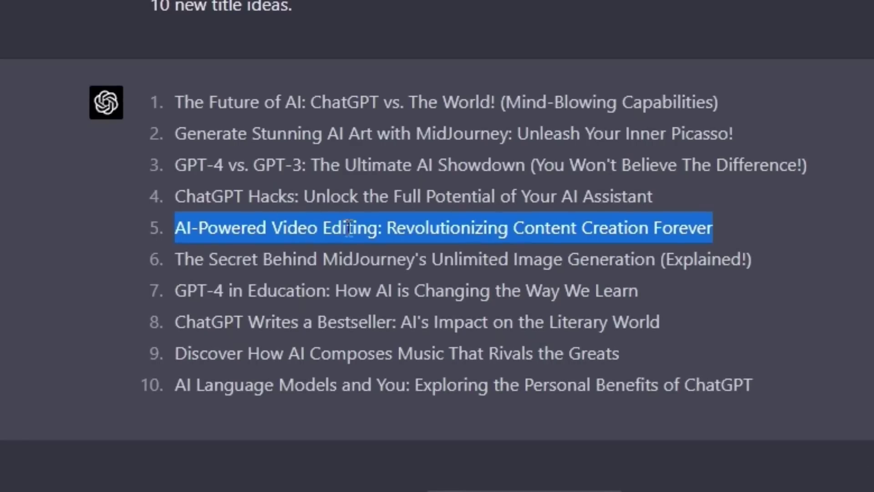
click(200, 269)
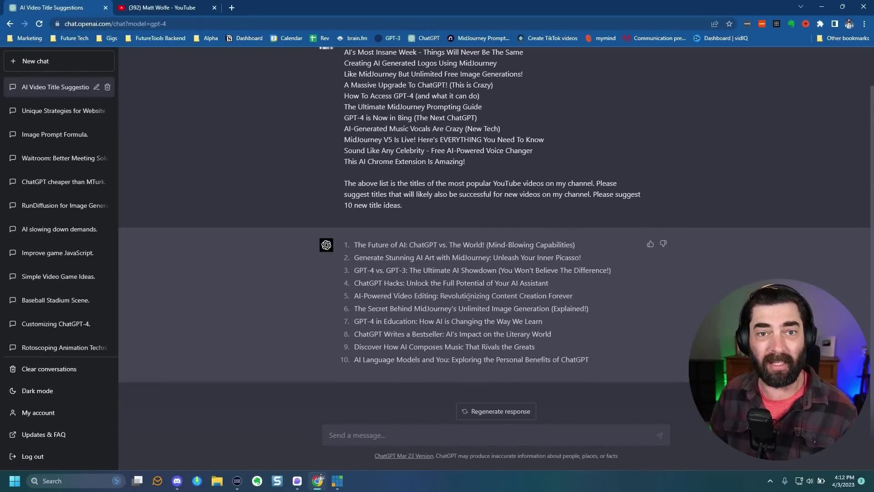
Step: Switch to YouTube, search for "GPT-4" and sort the results by view count
click(172, 6)
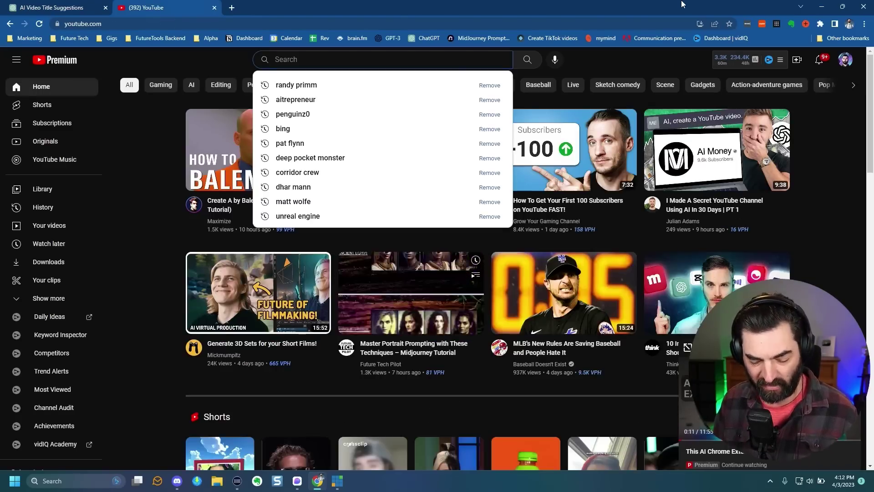
text(GPT)
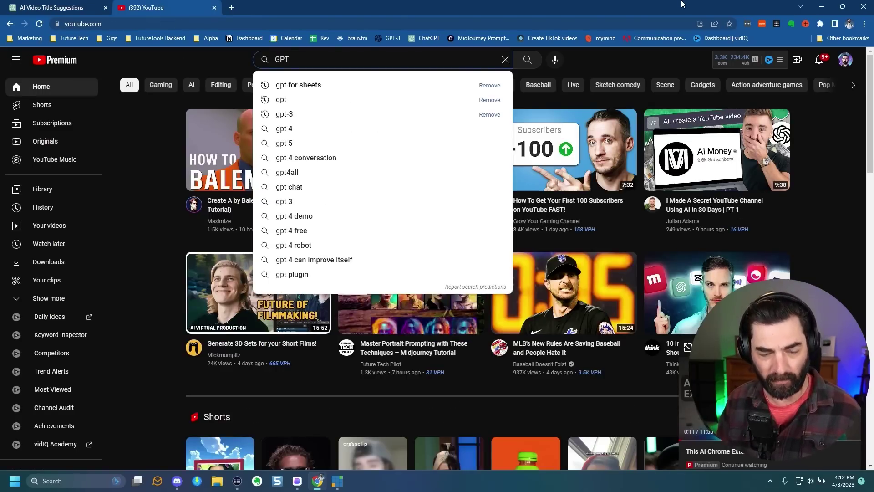
text(-4)
key(Return)
click(214, 87)
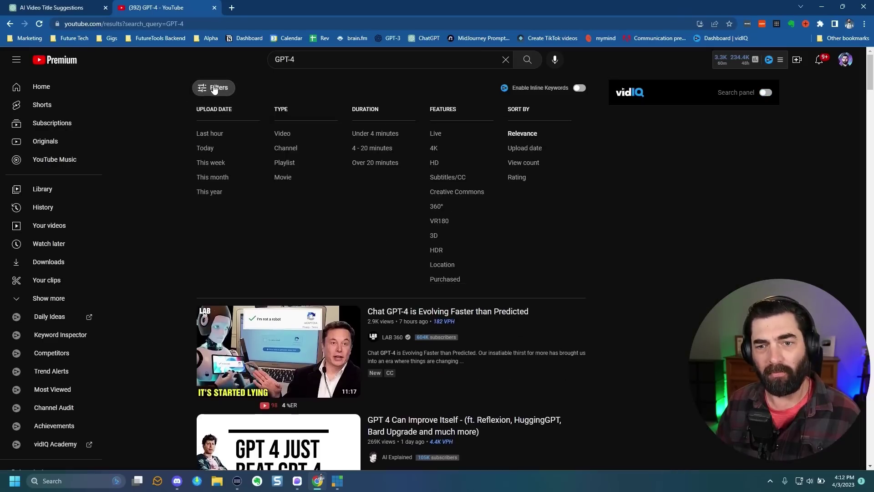
click(526, 166)
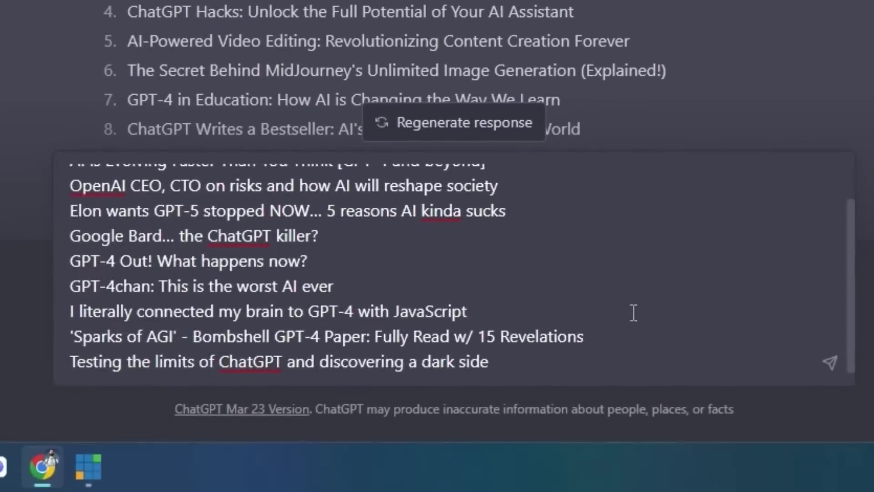
Step: Below the GPT-4 titles, identify them as the 10 most popular videos on my topic and request 10 new ideas using both lists
scroll(544, 382, up, 1)
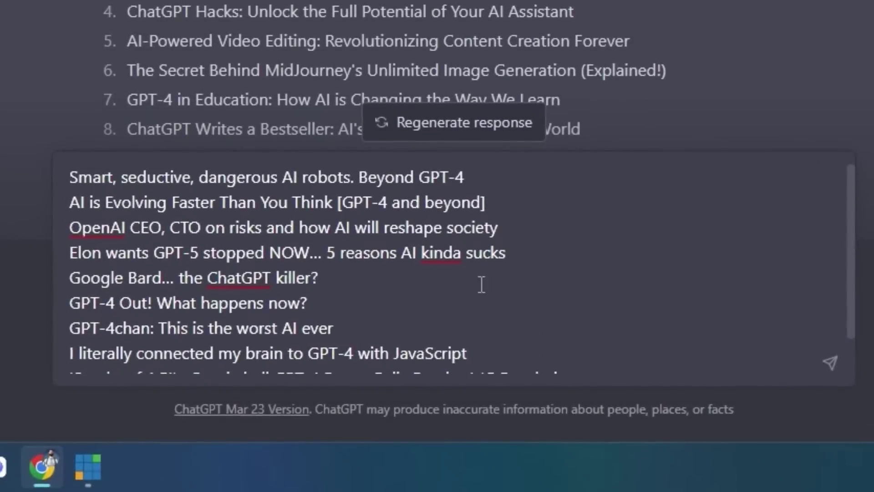
scroll(577, 267, down, 1)
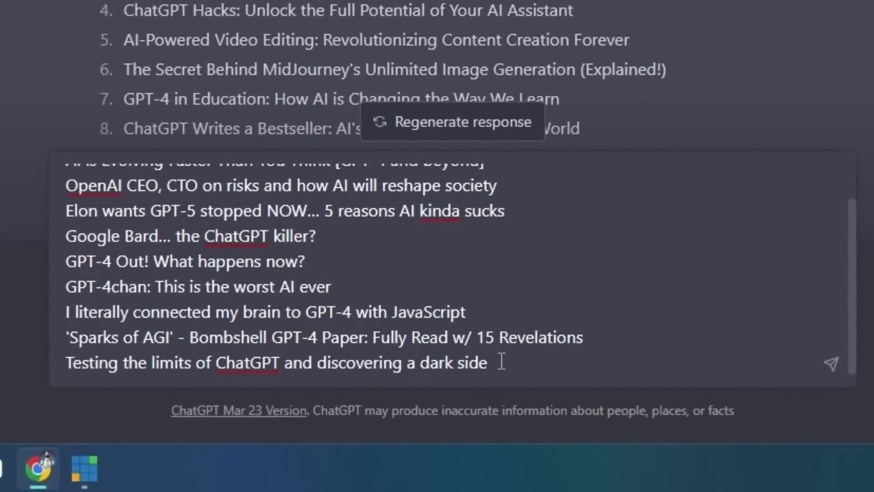
key(shift+Return)
key(shift+Return)
text(The above list are the 10 most popular videos related to my YouTu)
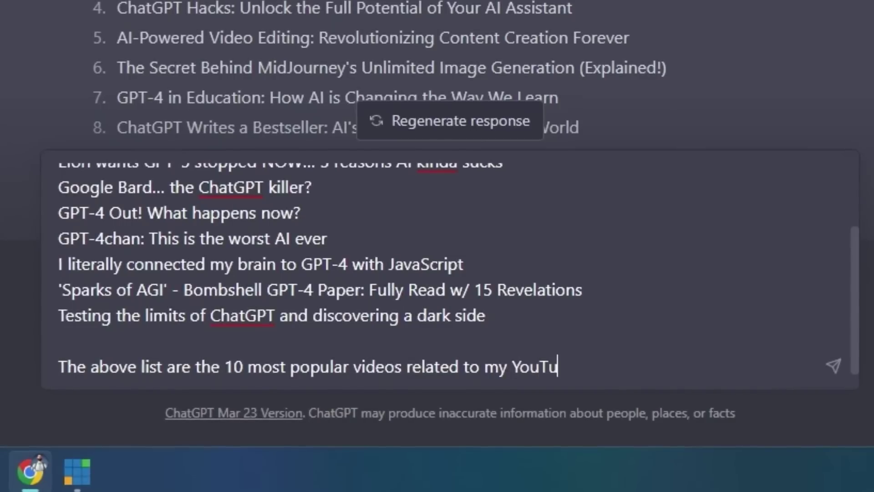
text(be topic. Use my orig)
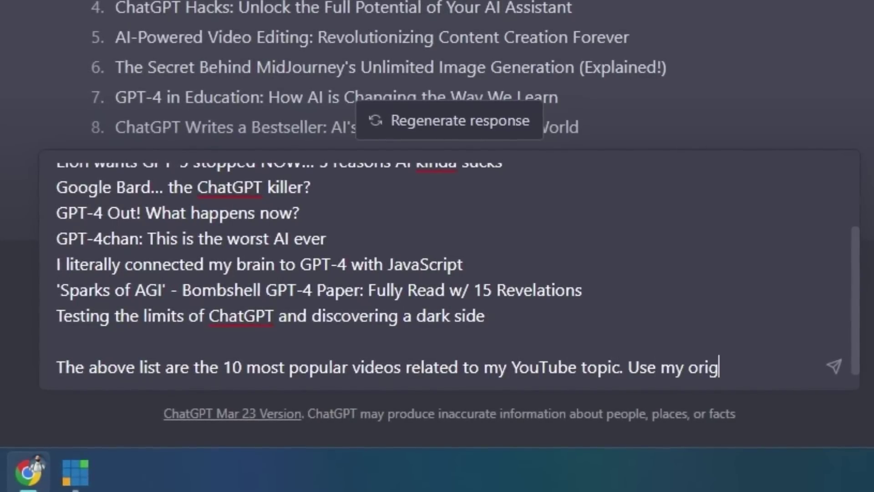
text(inal list of videos plus this new list of videos and suggest 10 new ideas for videos that wi)
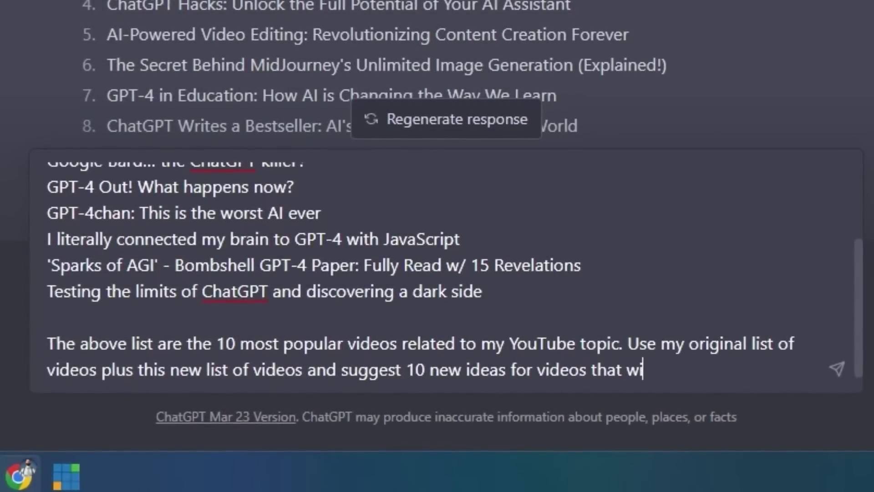
text(on my cha)
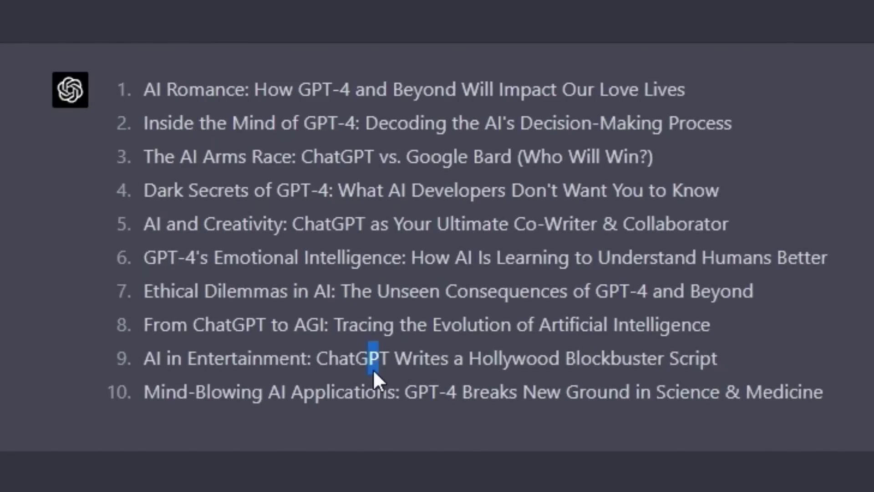
Step: Ask for 10 new video ideas likely to perform well based on all the information above, with titles of 50 characters or less
click(482, 363)
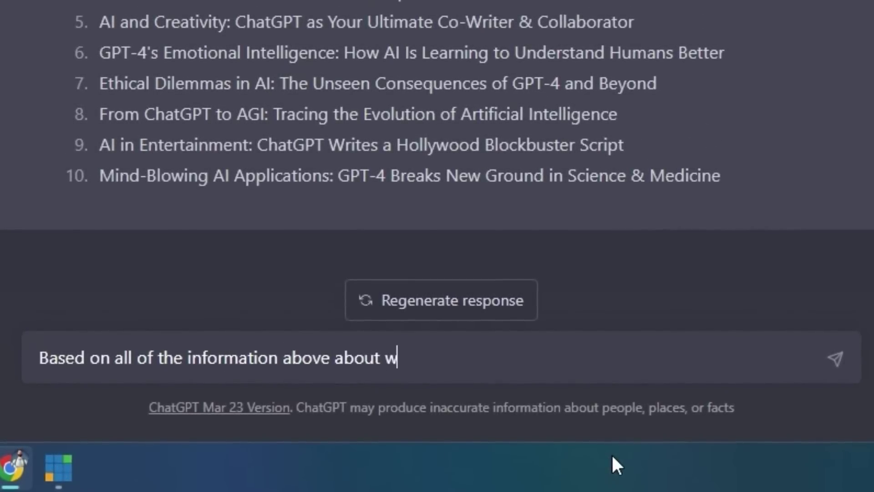
text(orms well)
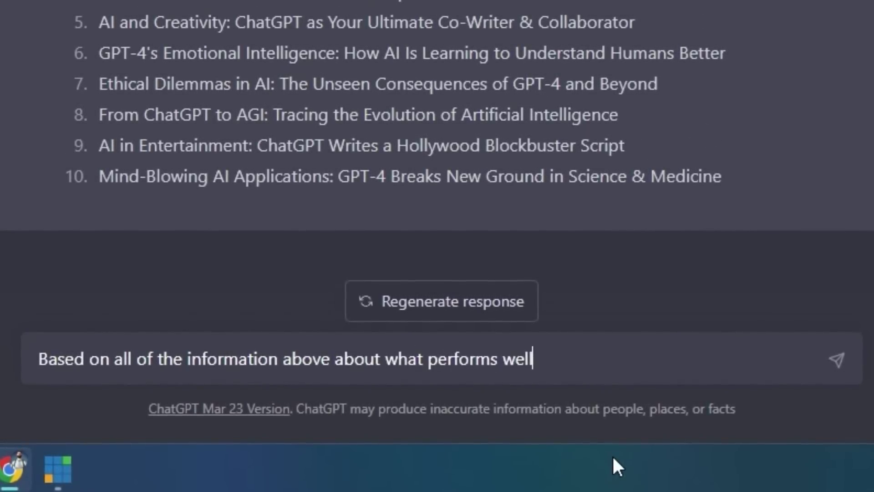
text(, generate 10 new ideas )
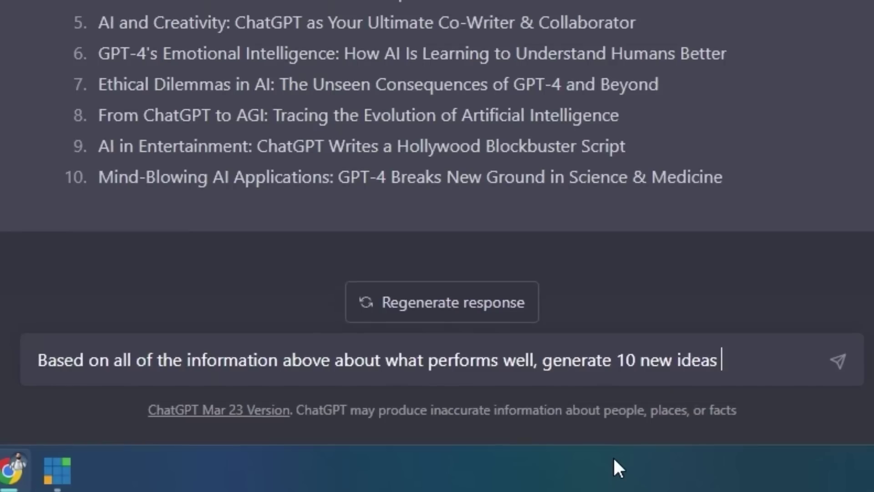
text(for videos that are )
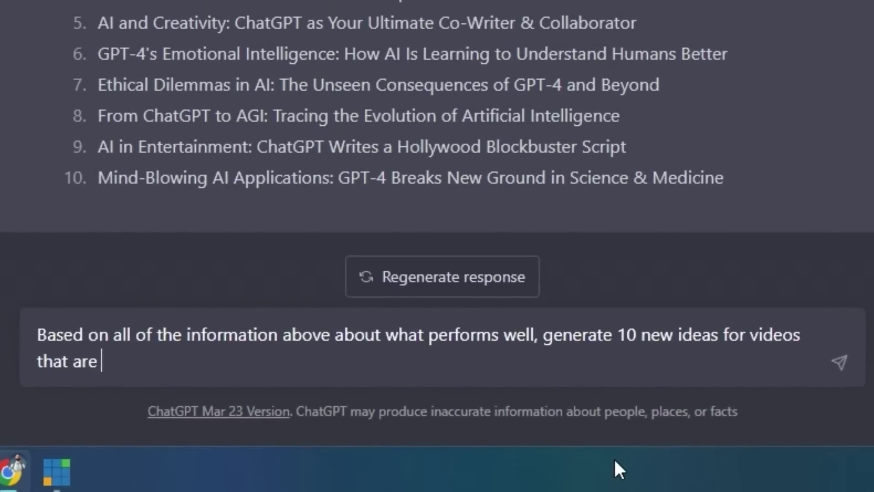
text(likely to perform )
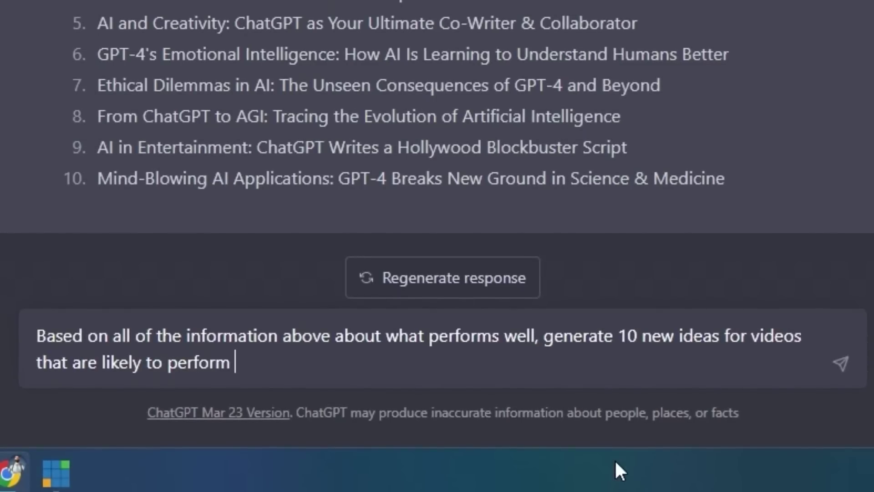
text(well. Video titles shou)
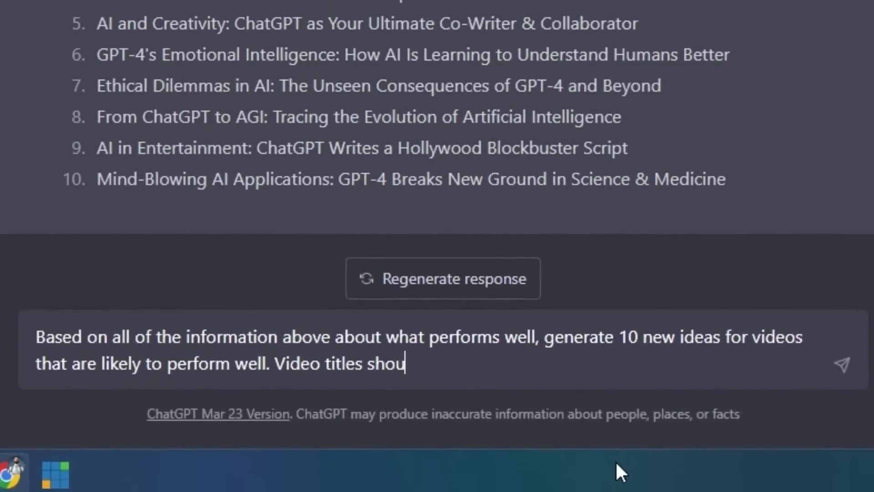
text(ld be 50 characters or less.)
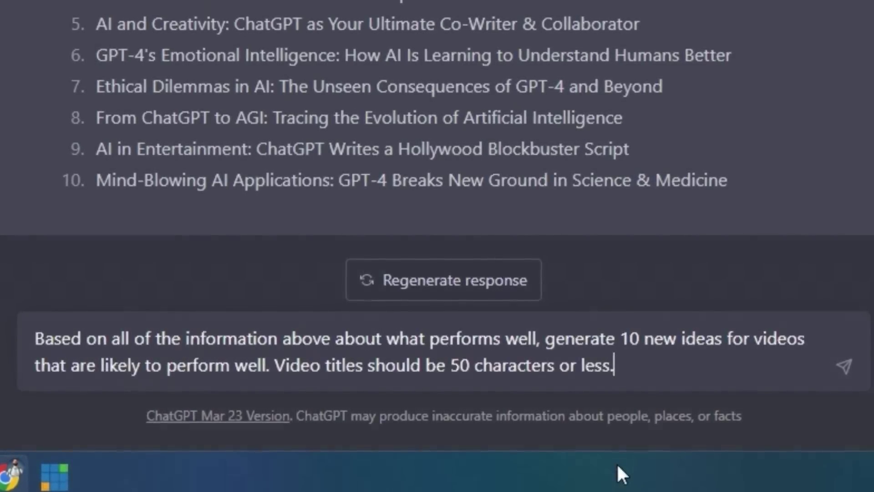
key(Return)
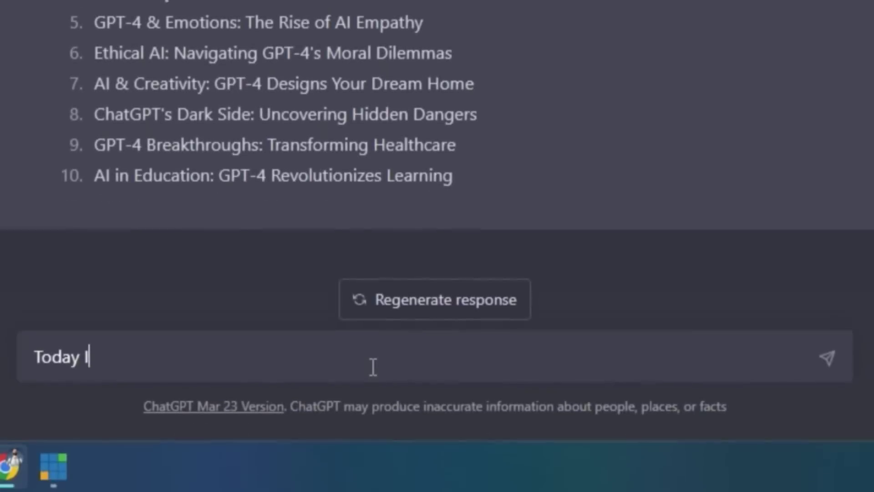
Step: Write that today's video release is about how to reverse engineer AI generated images and find out what prompts were used to generate them
text('m r)
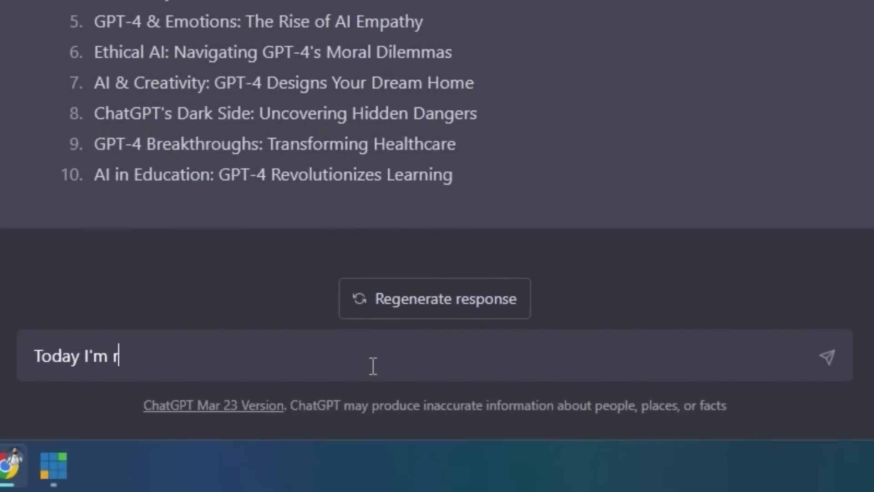
text(eleasing a video about )
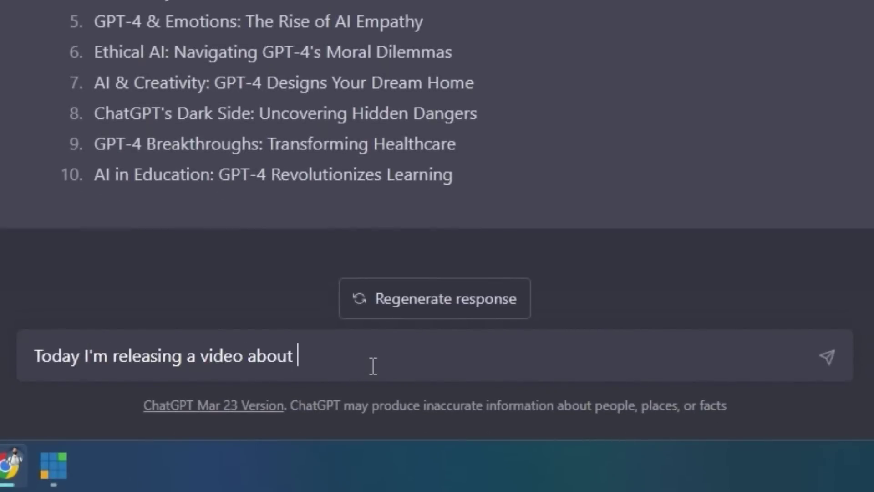
text(how to reverse )
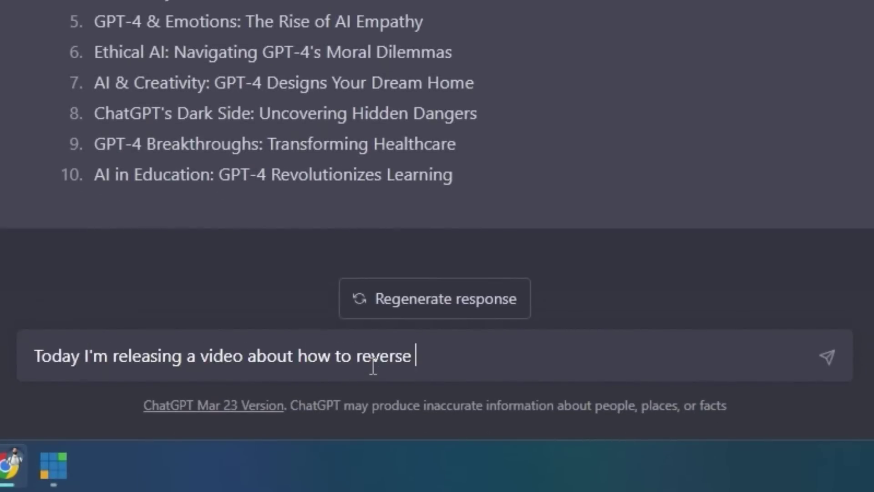
text(engineer AI genera)
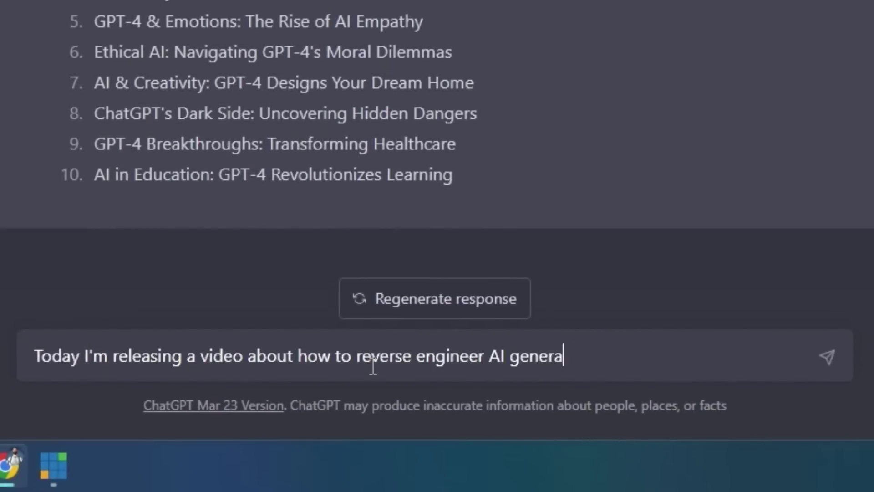
text(ted images and find ou)
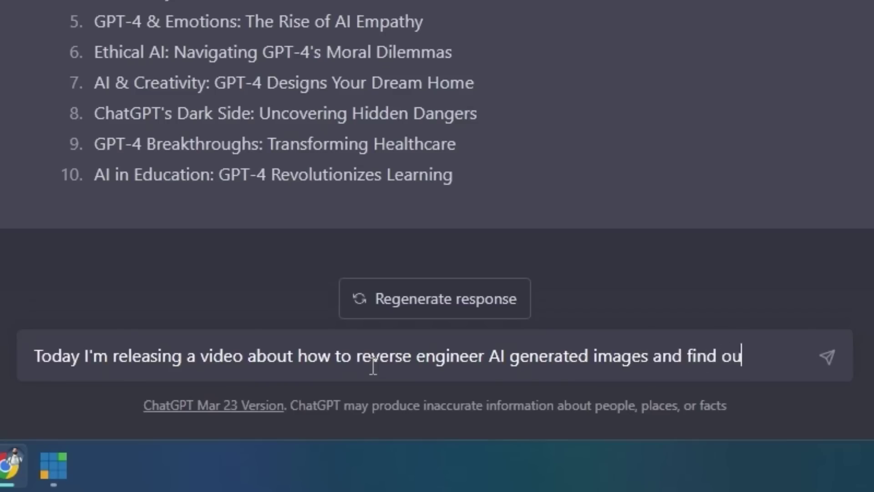
text(t what promptrsa)
key(BackSpace)
key(BackSpace)
key(BackSpace)
text(s were use)
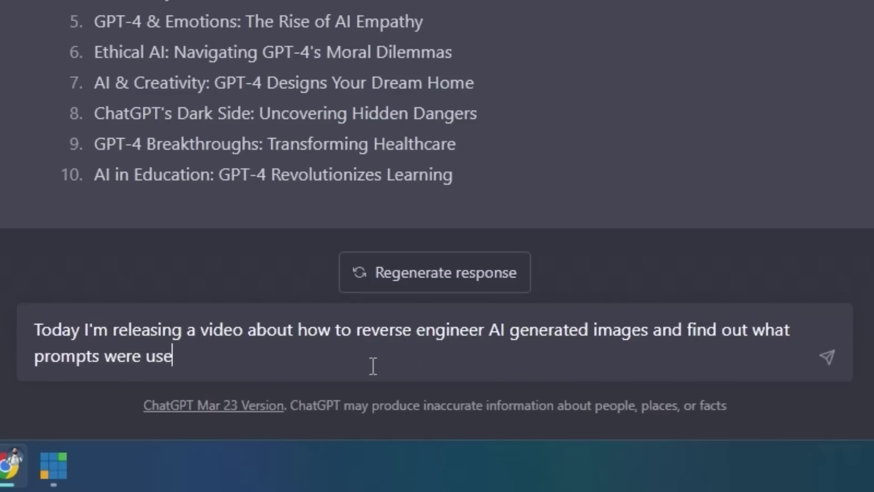
text( to generate those)
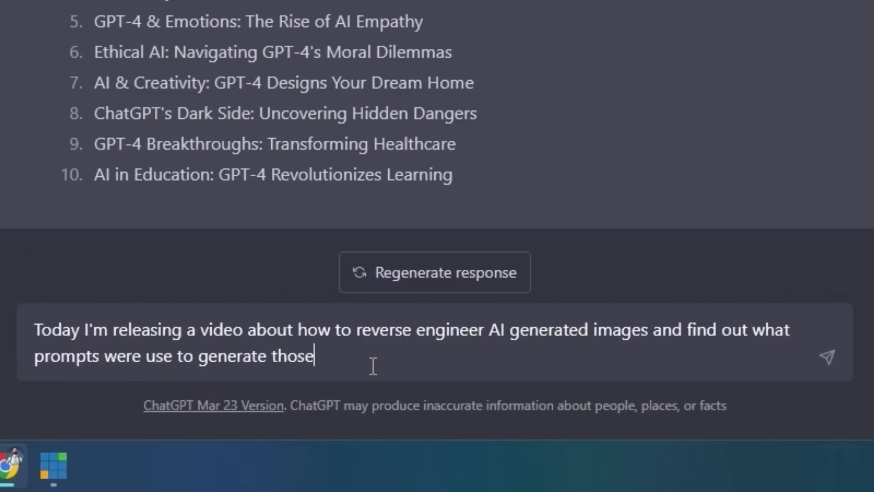
Step: Add that the video will share tools that reverse engineer both Stable Diffusion and MidJourney images
text( images. I'll be sharing to)
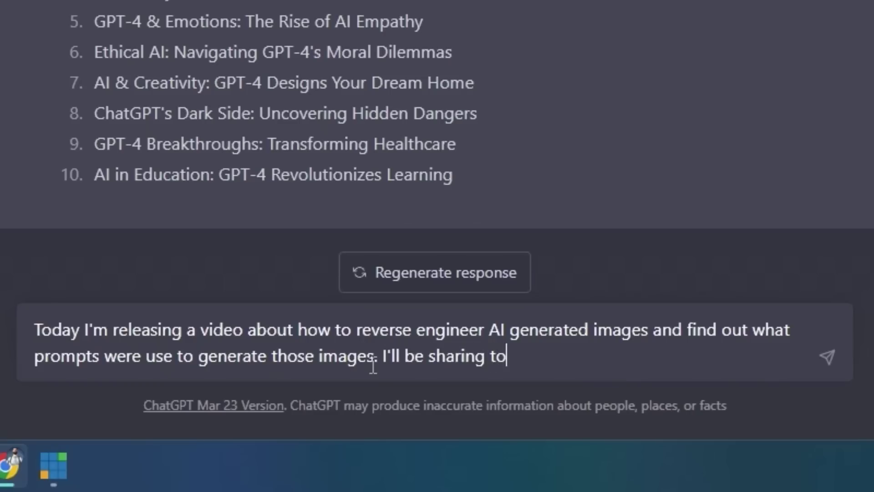
text(ols that revis)
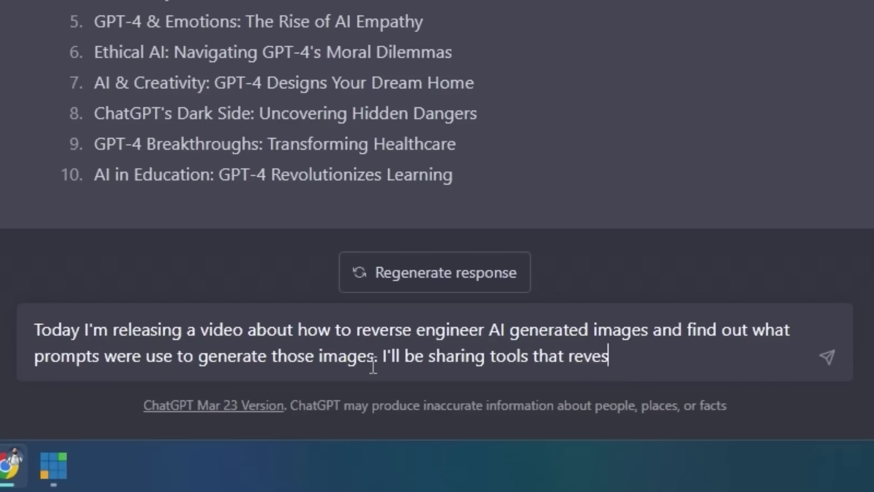
key(BackSpace)
text(rse engineer both stable )
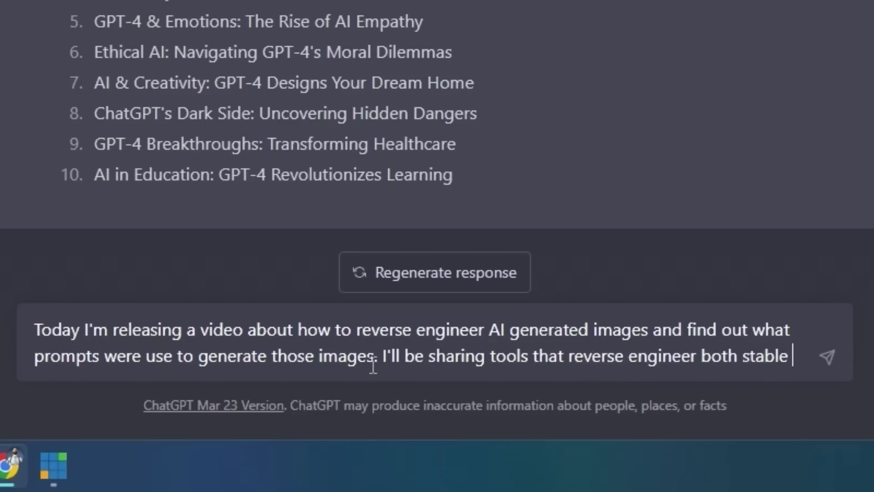
text(diffusion and MidJouren)
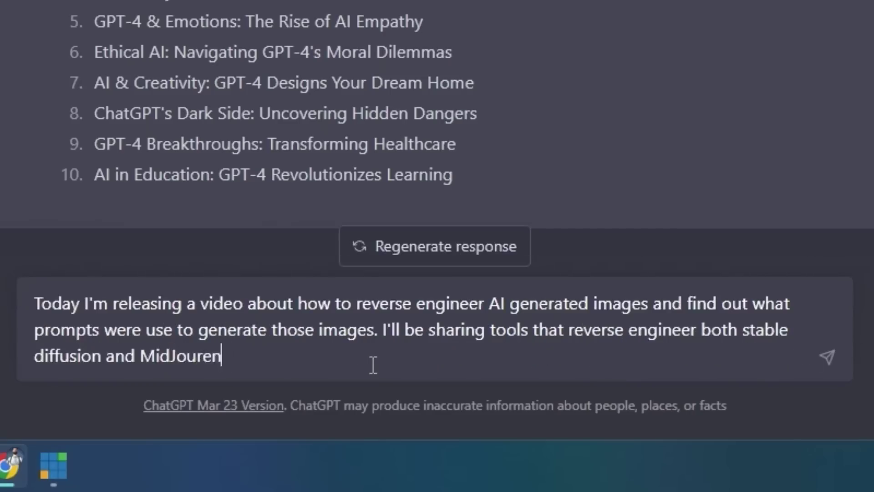
key(BackSpace)
key(BackSpace)
text(ney images. Given everyth)
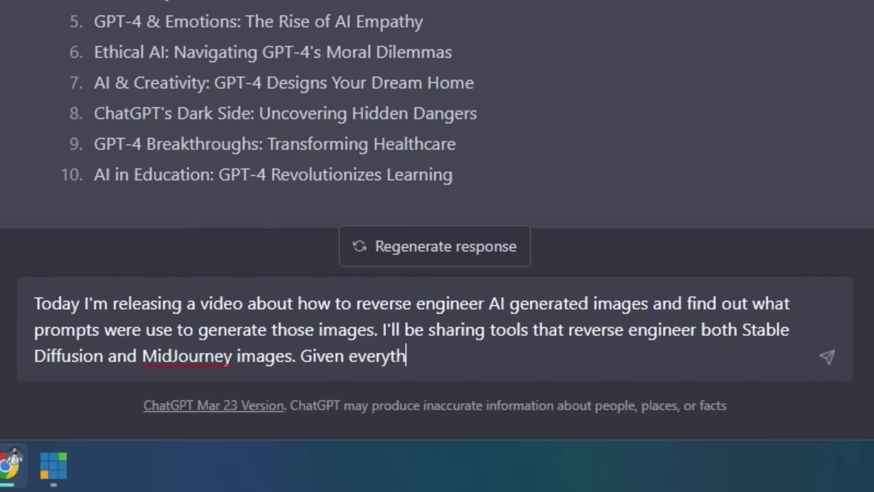
Step: Ask for 10 video title ideas of 50 characters or less, given everything known about what titles work well
text(ing you know about what )
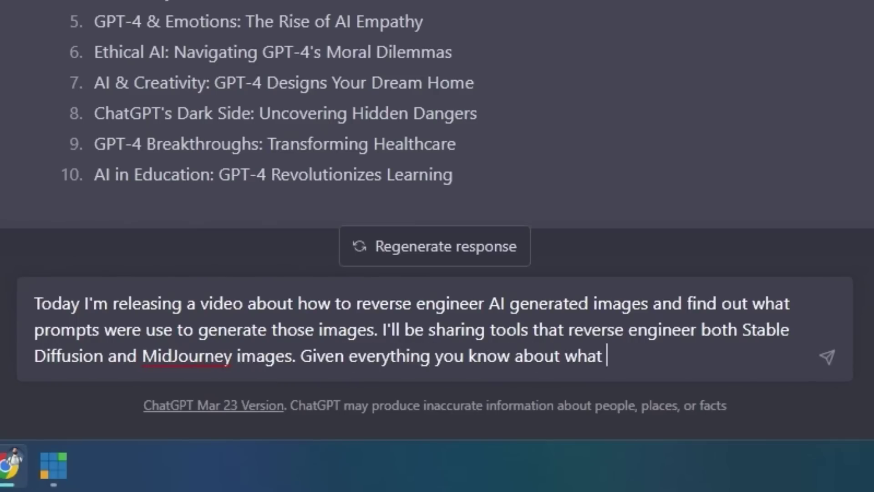
text(titles work well and )
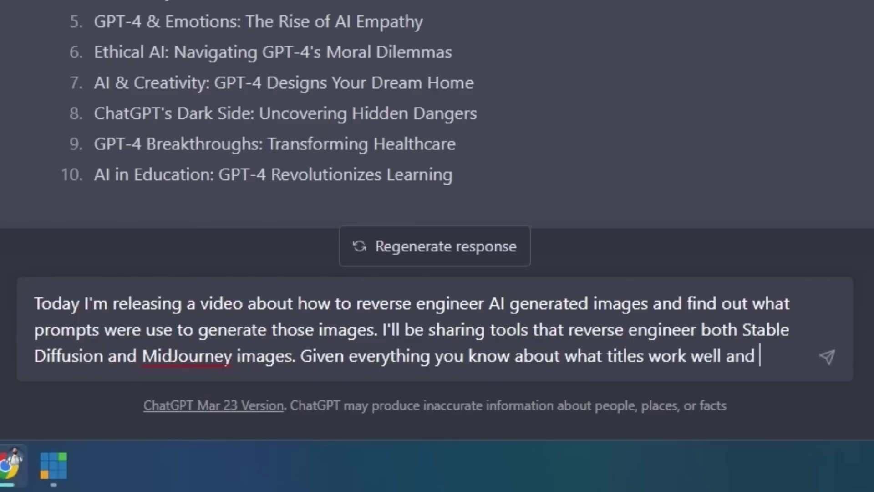
text(trying to keep the t)
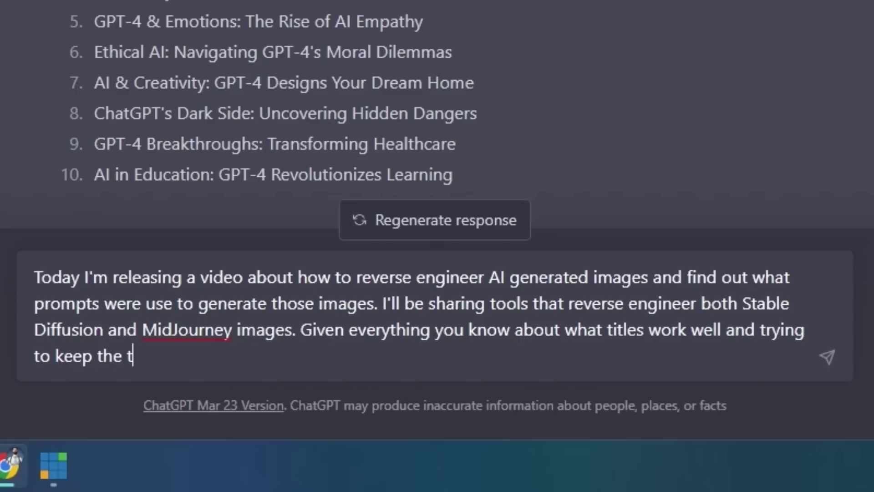
text(itles at 50 char)
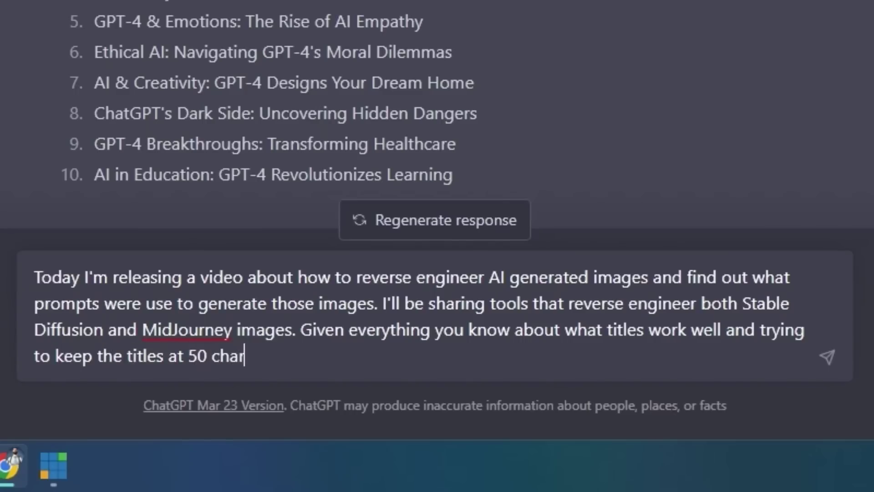
text(acters or less, generate)
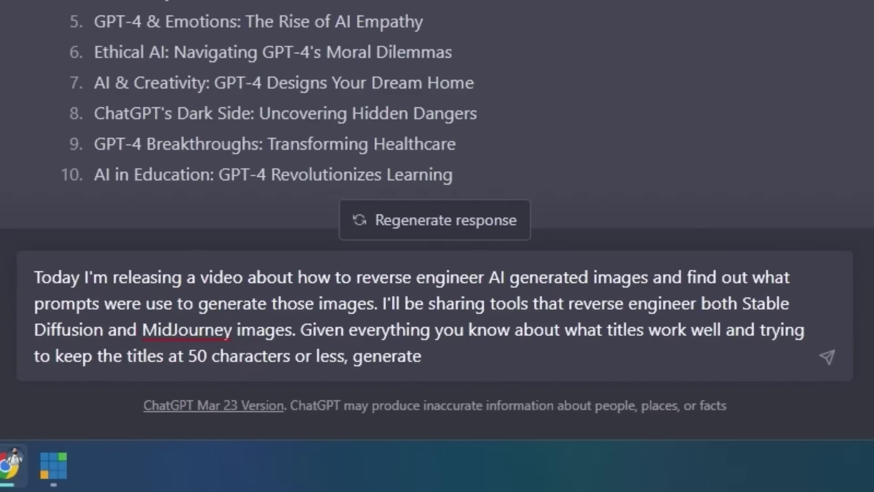
text( 10 ideas for v)
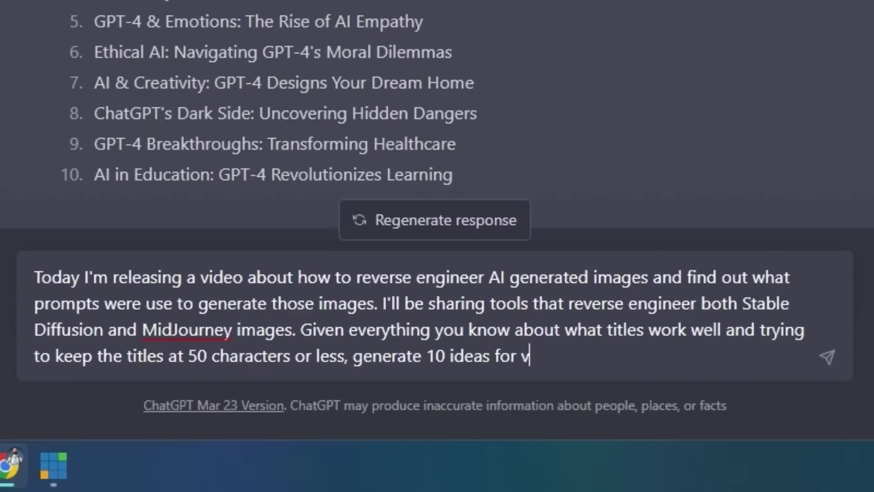
text(ideostui)
key(BackSpace)
key(BackSpace)
text(itles for )
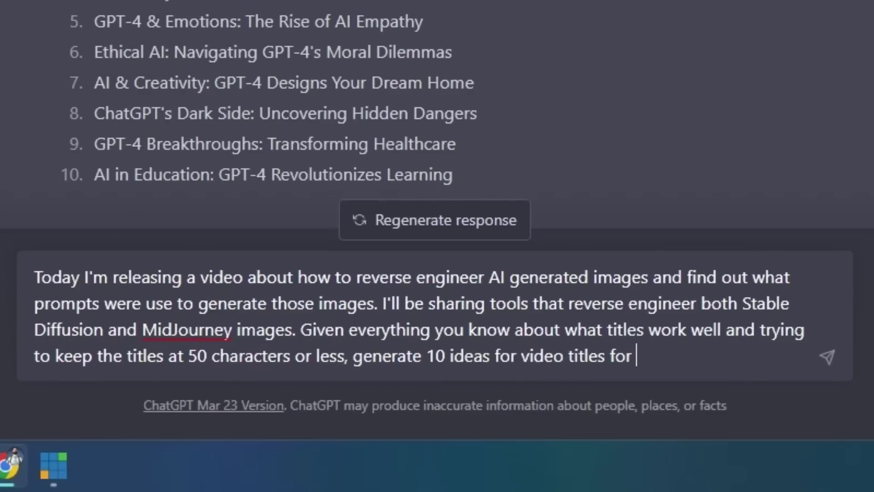
Step: Specify that the titles are for today's video, ordered from most likely to perform well to least likely, and send the prompt
text(my video today. Order tyhem)
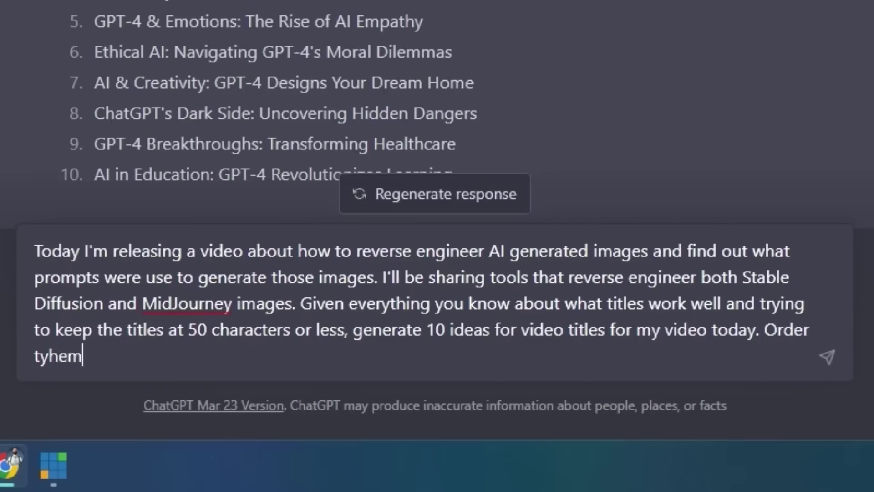
key(BackSpace)
key(BackSpace)
key(BackSpace)
key(BackSpace)
text(hem from most likely to perform well to leas)
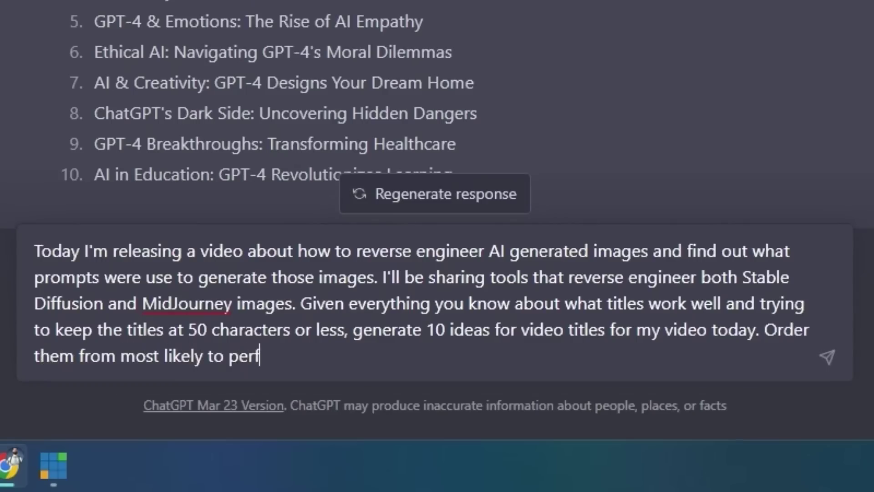
text(t likely.)
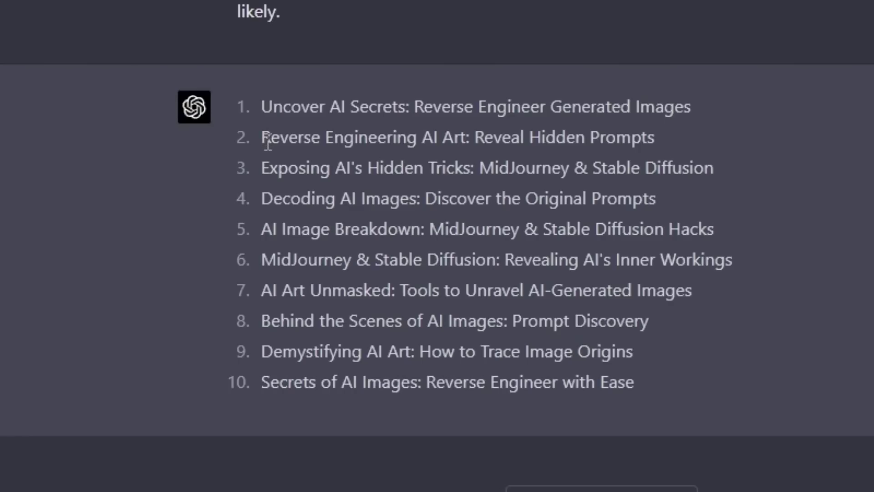
Step: Copy the title "Reverse Engineering AI Art: Reveal Hidden Prompts" and state in a new message that it will be used for today's YouTube video
drag(267, 139, 678, 136)
right_click(613, 142)
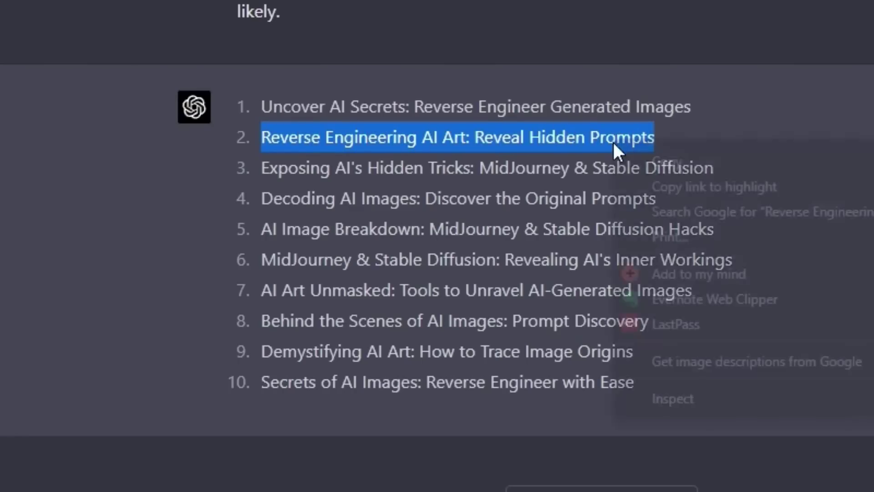
click(667, 161)
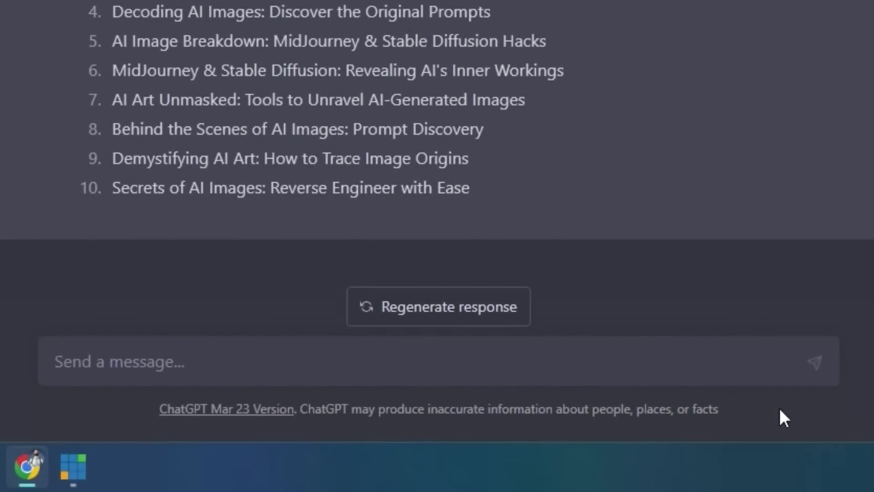
text(I'm going to use)
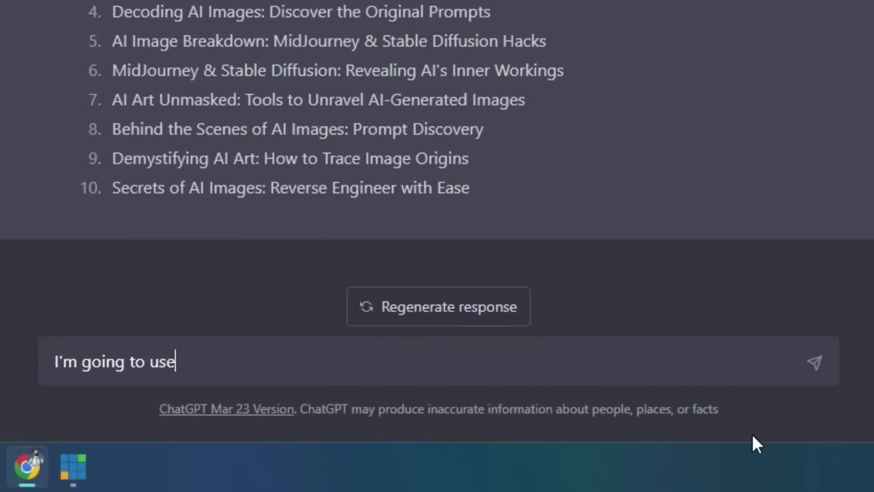
text( the title ")
key(ctrl+v)
text(")
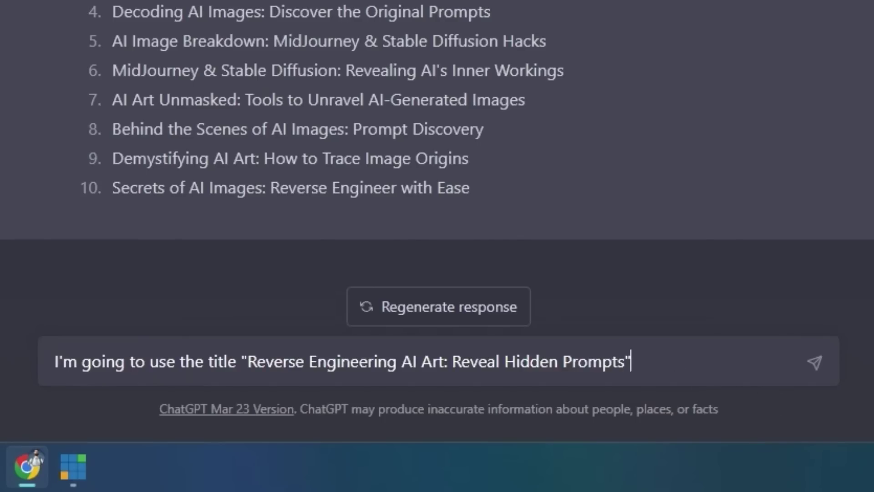
text( for today's youtub)
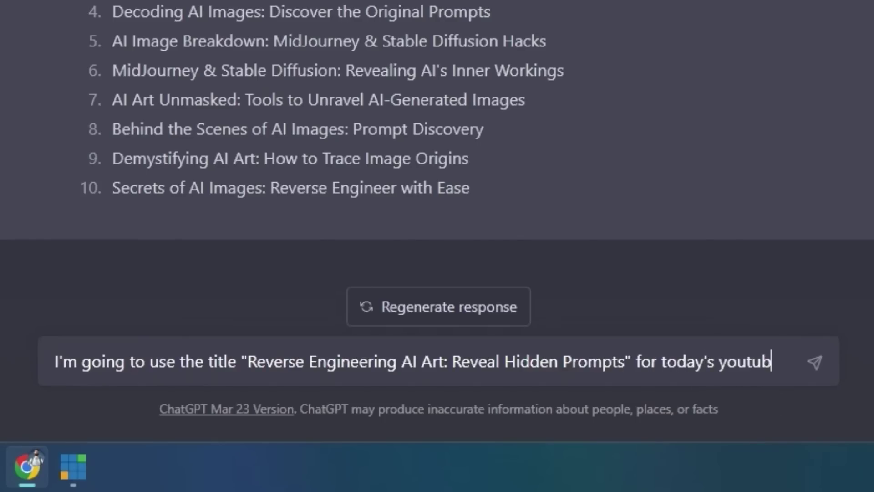
Step: Ask for descriptions of 5 different concepts for YouTube thumbnails
text(e video. Describ)
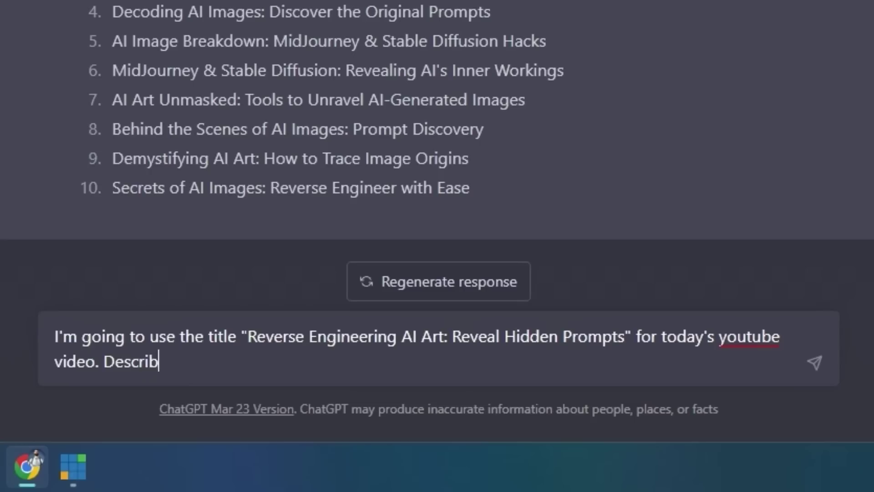
text(e 5 different concep)
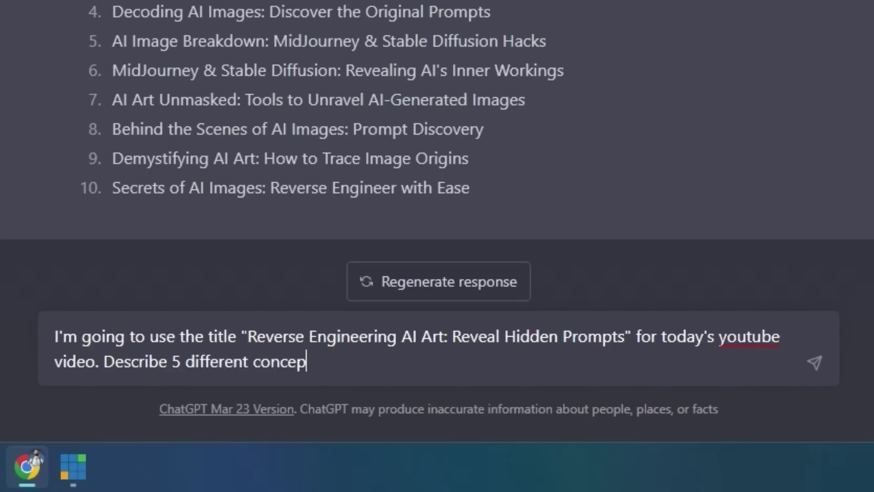
text(ts for You)
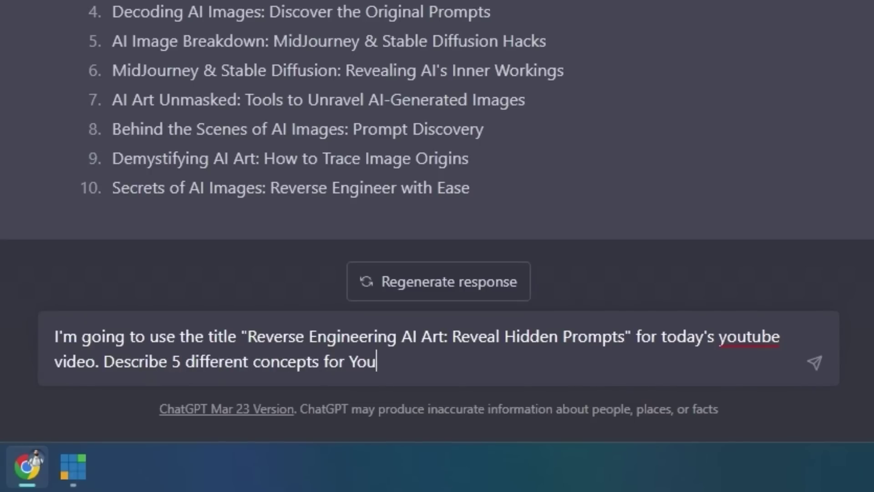
text(Tube thumbnails. Be descri)
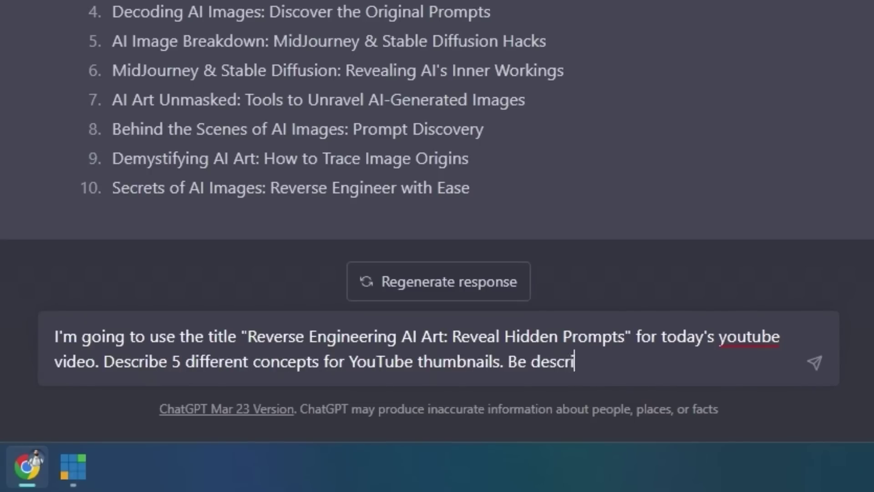
Step: Request descriptive detail on what should go into the thumbnails, make them attention grabbing and slightly "click baity", and send the prompt
text(ptive in telling me wh)
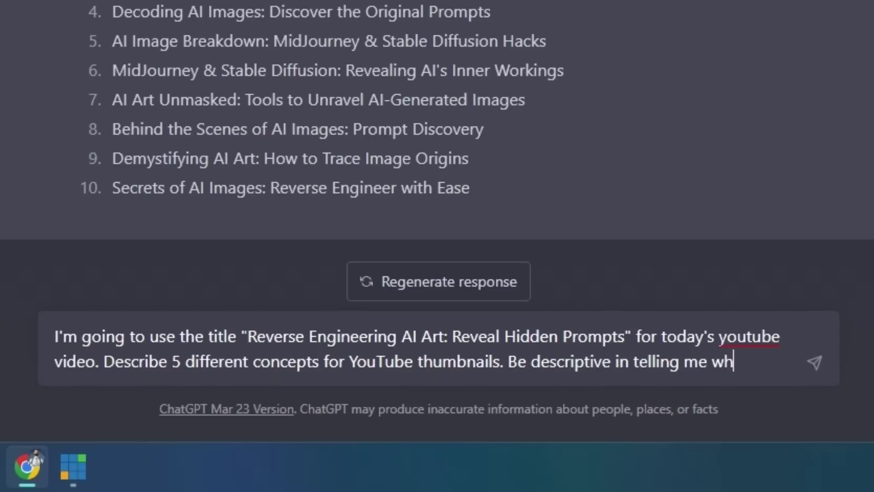
text(at should go into those thu)
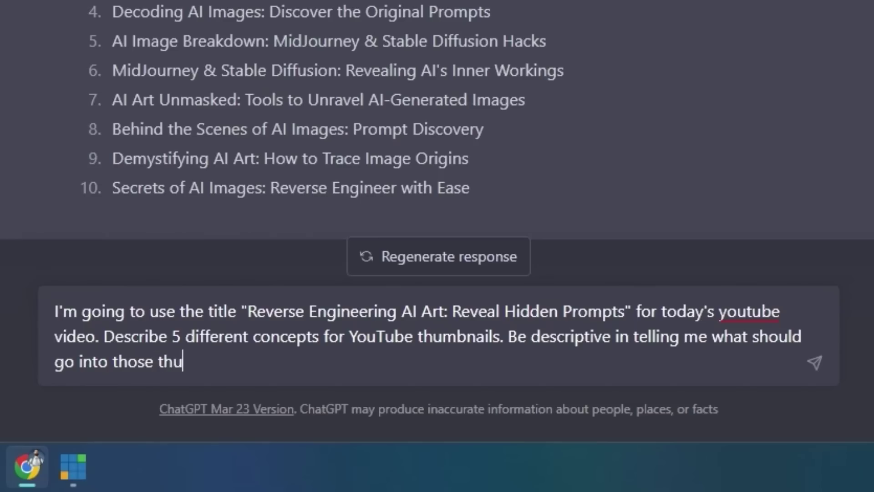
text(mbnails. I'd like them to be atte)
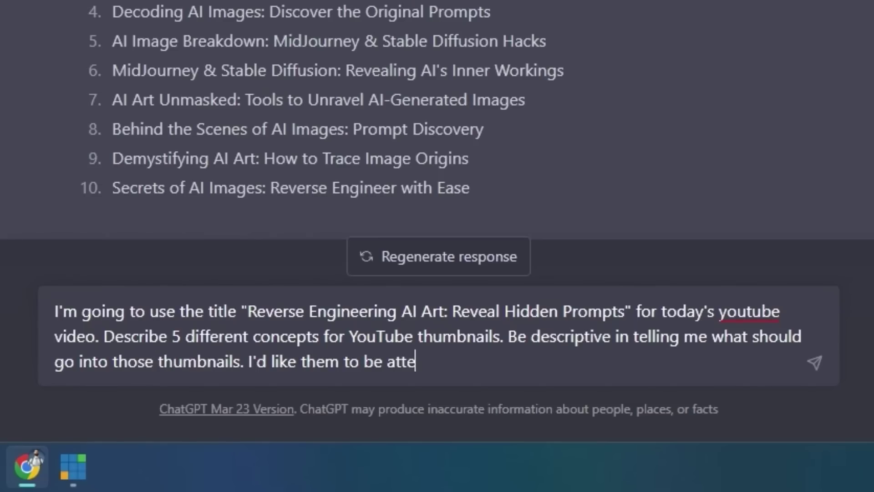
text(ntion grabbing and slightly )
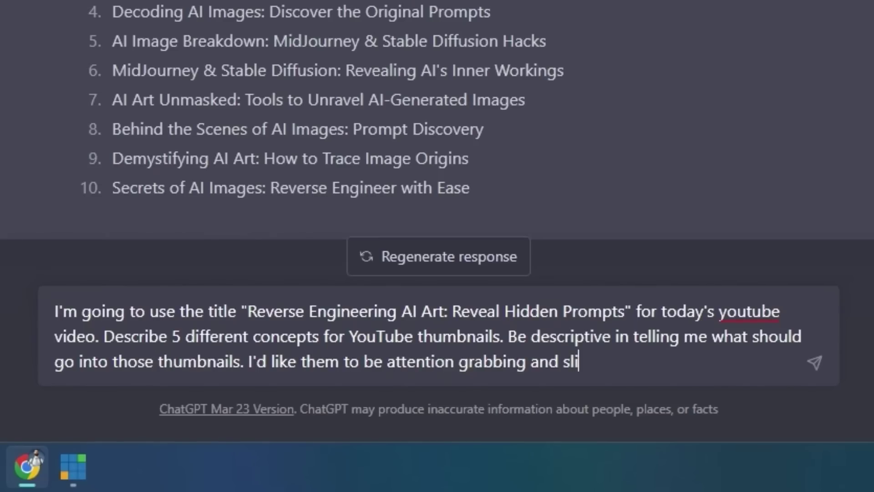
text("click bai)
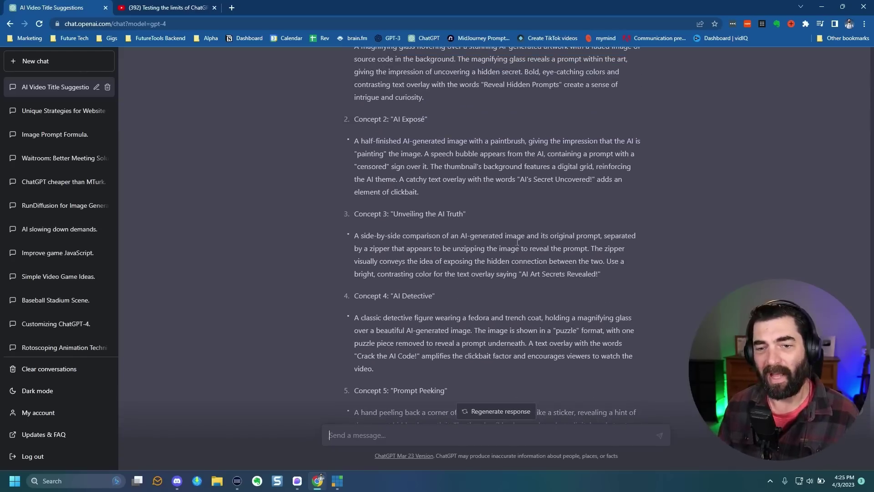
Step: Review the thumbnail concepts, highlighting the title and description of Concept 1, "Mystery Unraveled"
scroll(518, 242, up, 2)
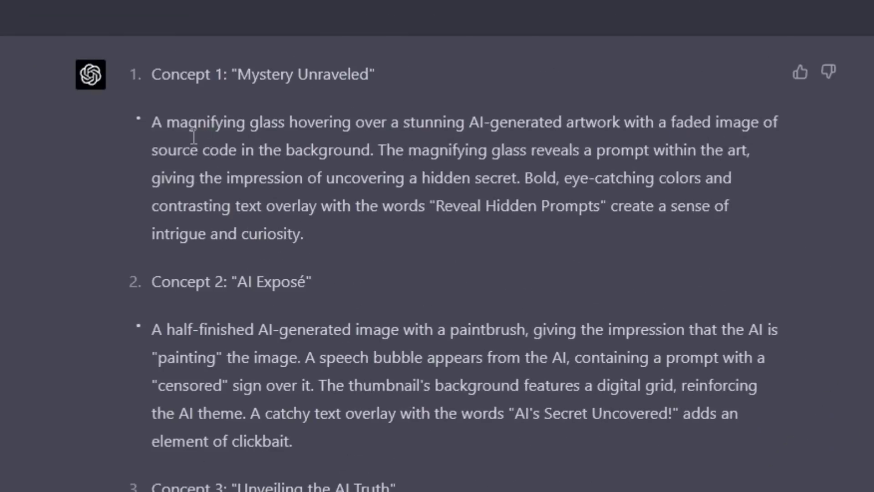
drag(394, 114, 416, 113)
drag(287, 66, 376, 65)
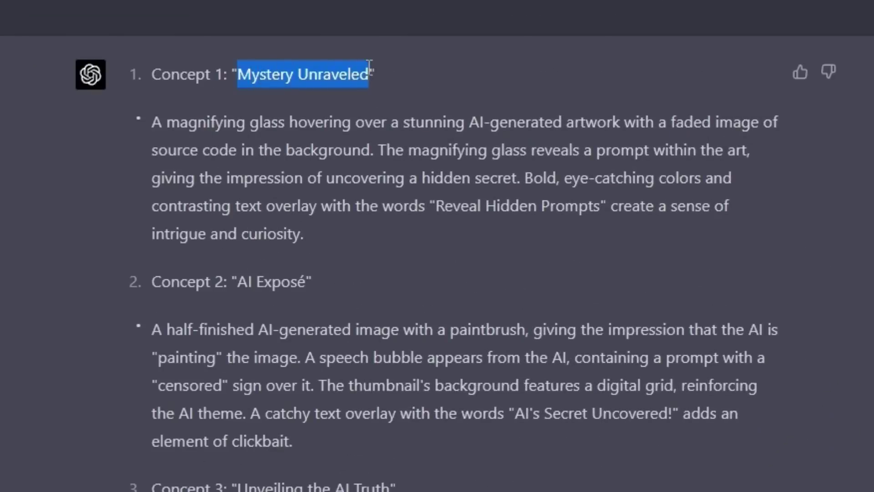
click(321, 141)
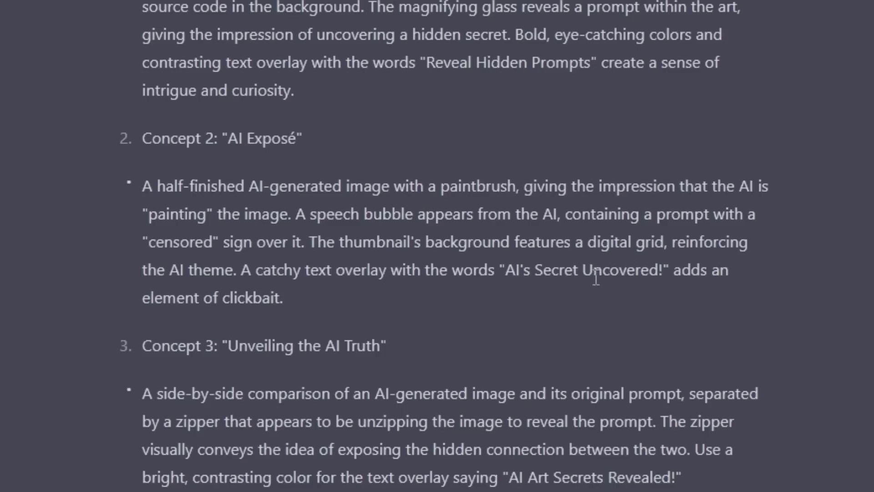
scroll(613, 326, down, 4)
scroll(644, 299, up, 6)
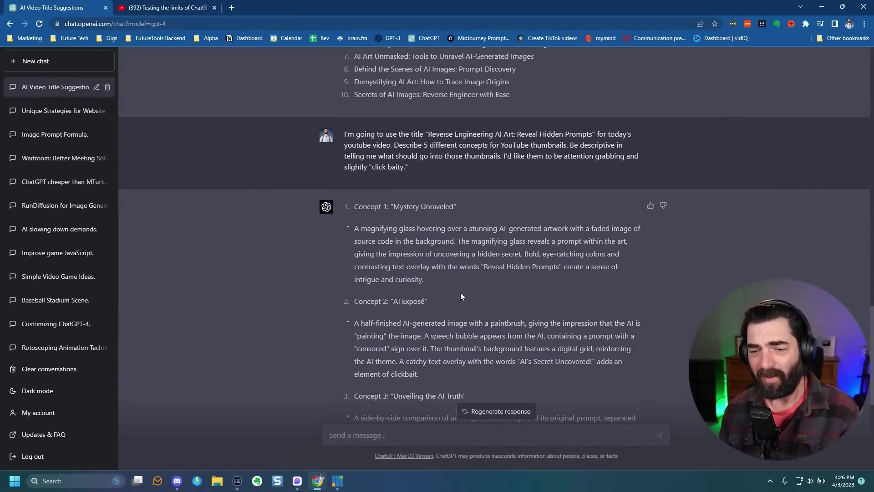
drag(425, 280, 355, 228)
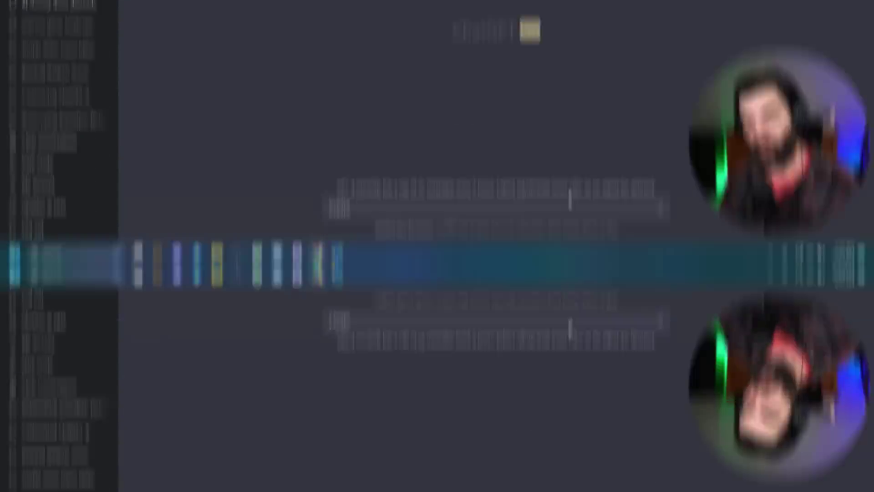
Step: In a new chat, ask for an html website with inline CSS for a business that sells custom frisbees
text(Create an html)
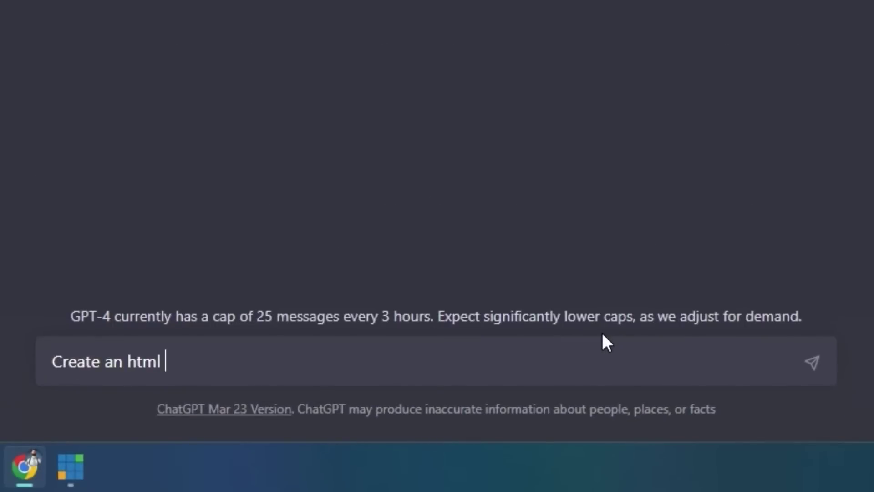
text( website for me with in)
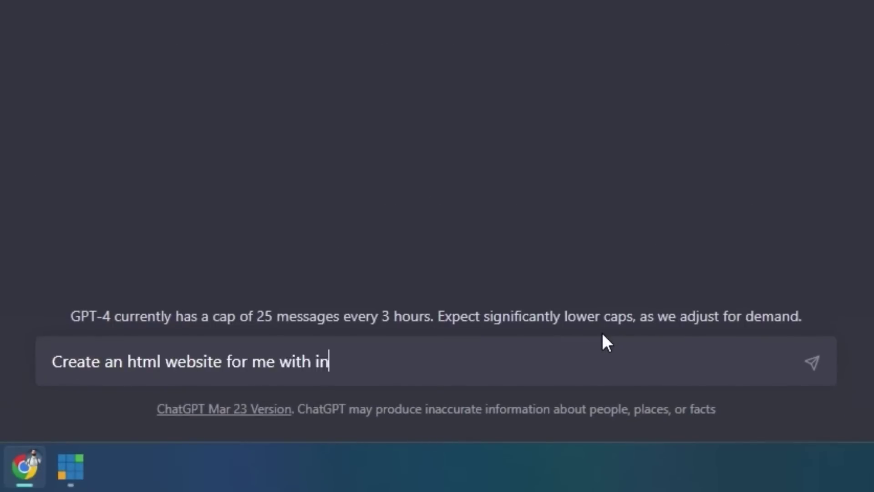
text(line CSS for a business thaty)
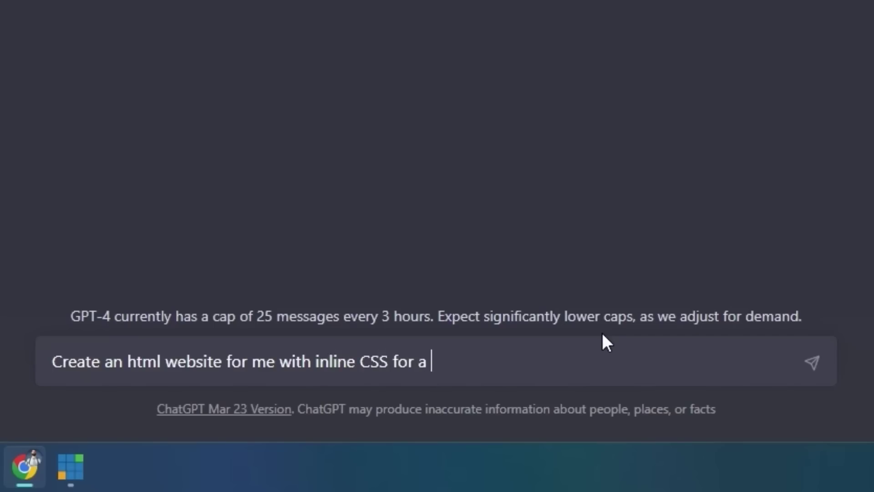
key(BackSpace)
key(BackSpace)
text(sell custom frisbv)
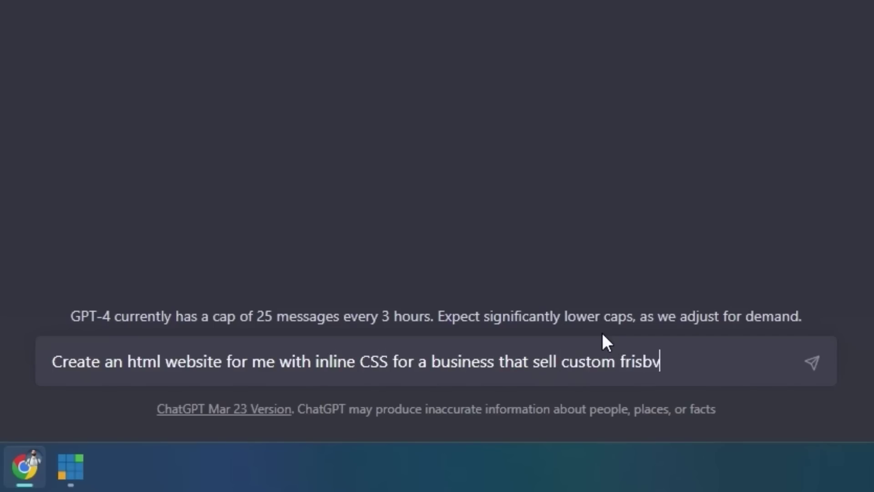
key(BackSpace)
text(ees. Include filler cop)
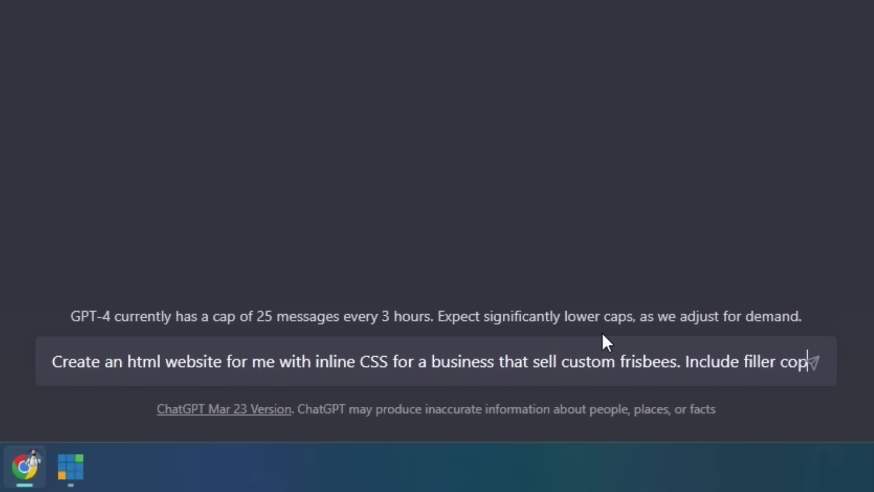
Step: Ask the website to include filler copy related to frisbees, headlines, subheadlines, bullet points, and areas where images should go
text(y related to frisb)
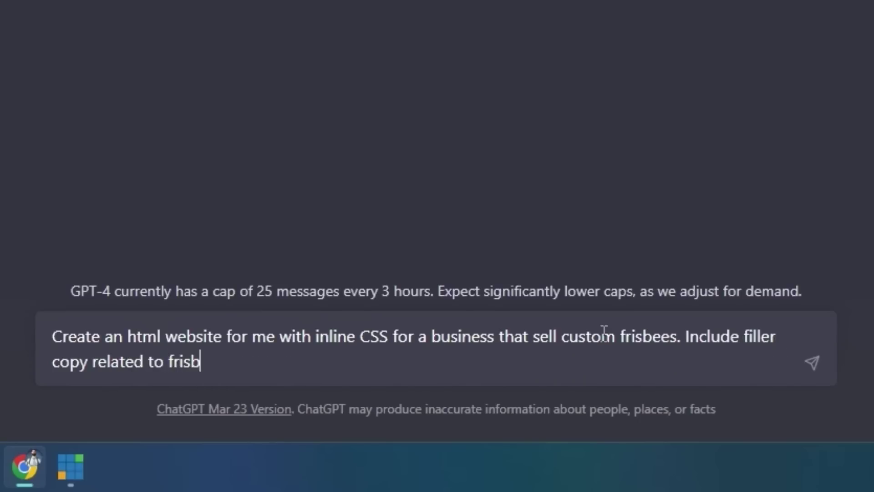
text(ees, as well as headlines,)
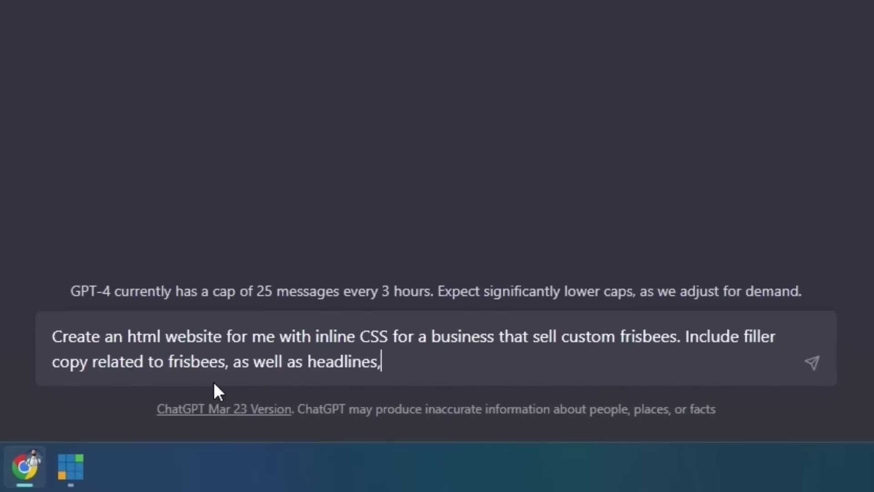
text( subheadlines)
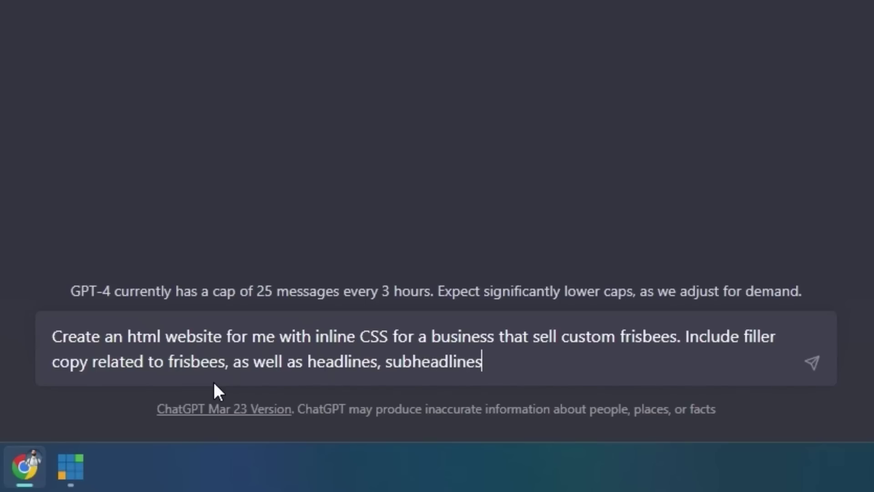
text(, bullet points, and are)
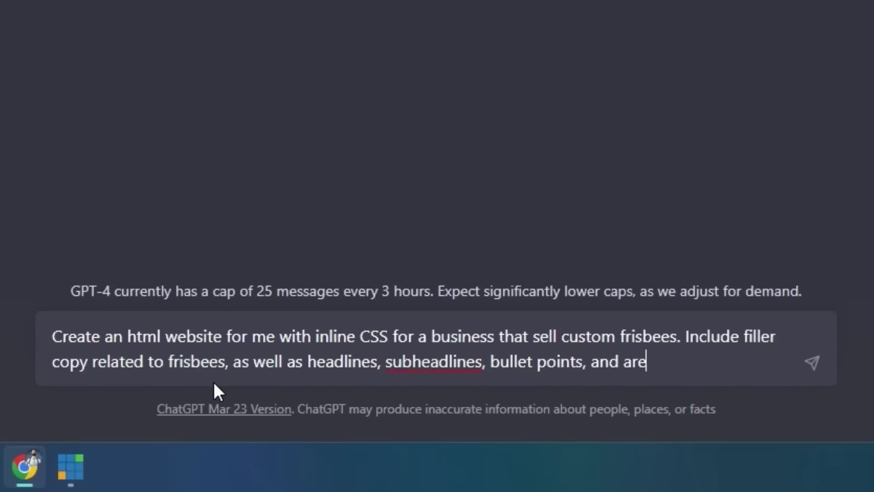
text(as where images shou)
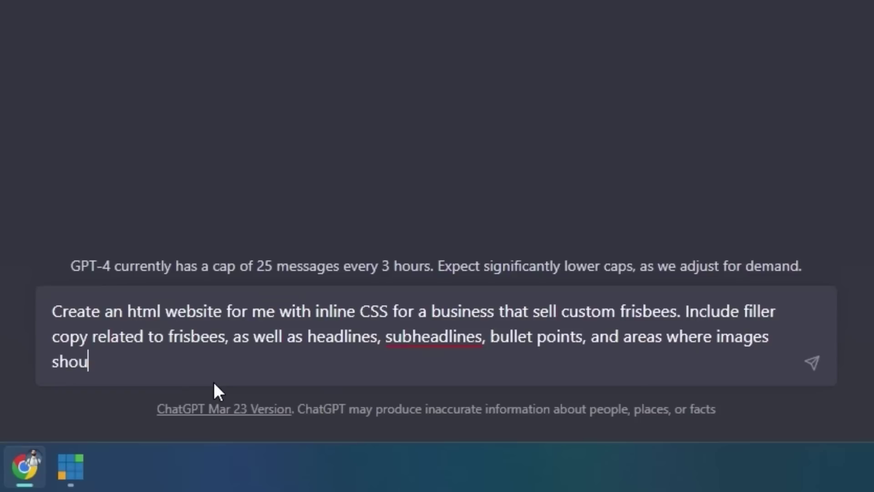
Step: Request a black outline showing where images should be added into the website, and send the prompt
text(ld be included. Use a bla)
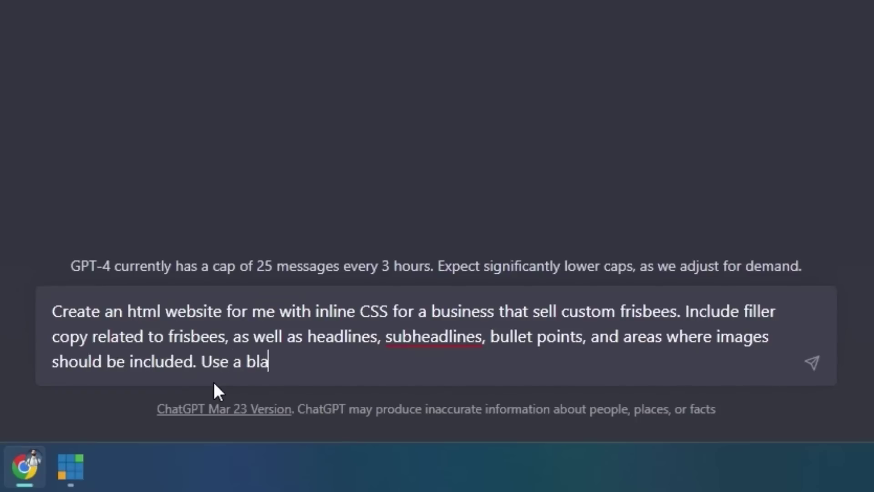
text(ck outline to )
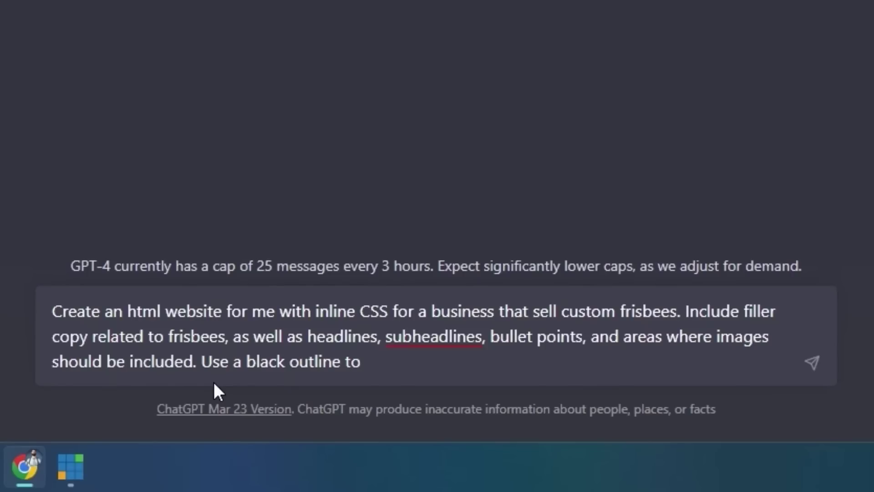
text(show off where images )
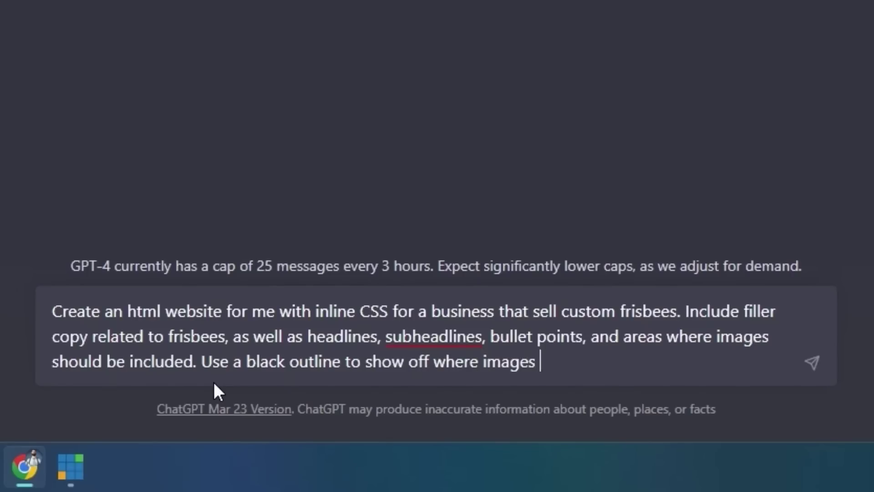
text(should bne)
key(BackSpace)
key(BackSpace)
key(BackSpace)
text(e added into)
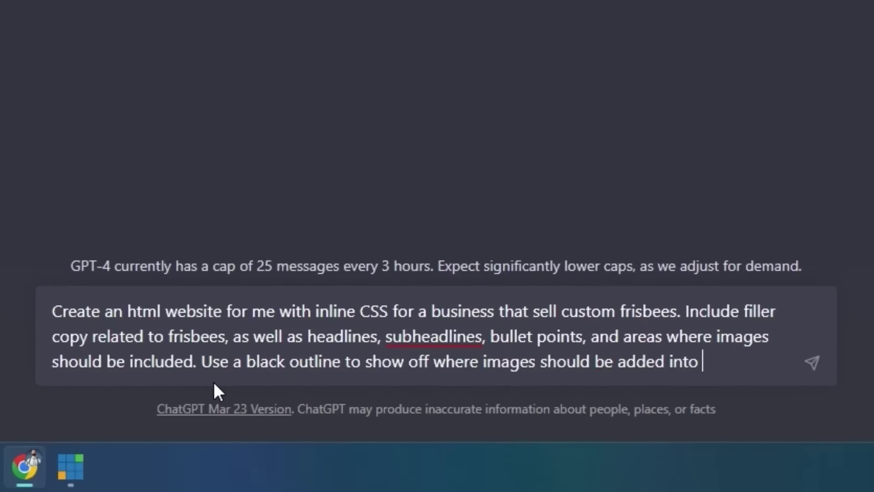
text( the web)
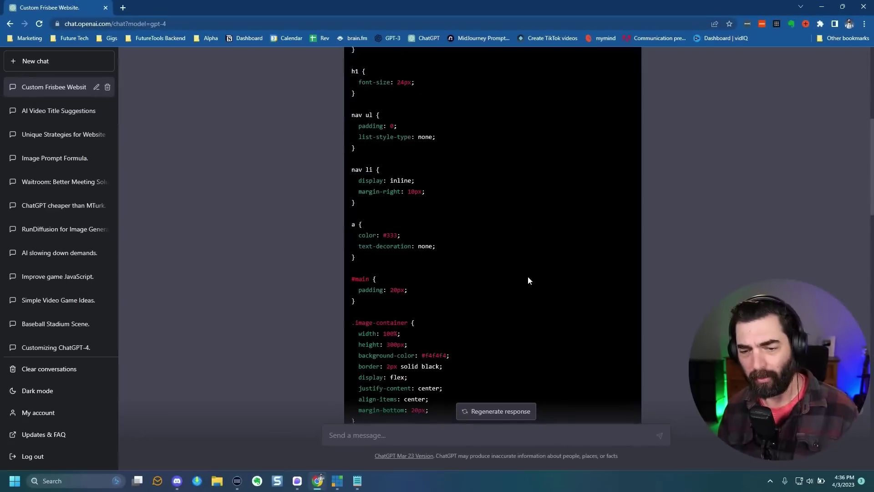
Step: Look through the generated HTML and CSS code, and switch to the blank Notepad document
scroll(506, 269, down, 5)
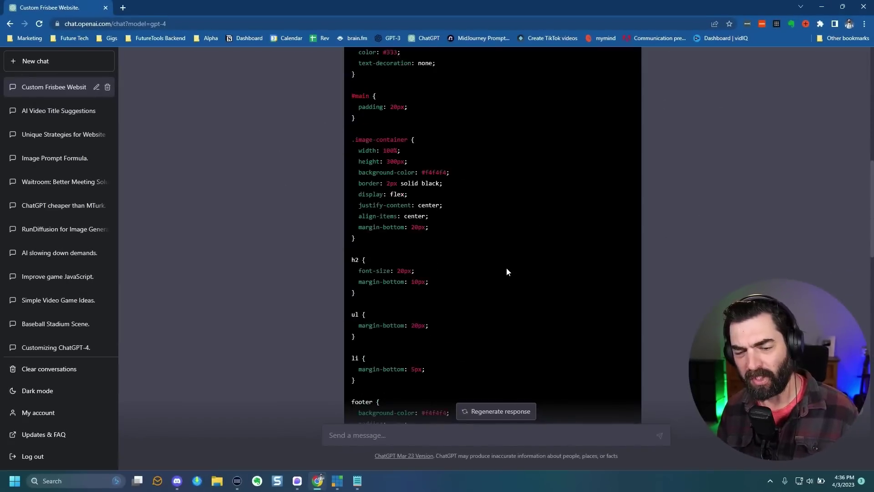
scroll(531, 284, up, 10)
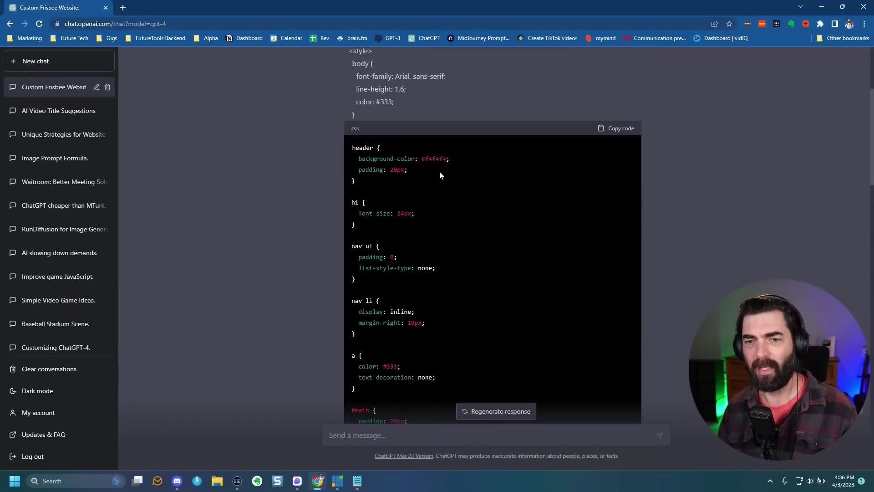
scroll(578, 199, down, 10)
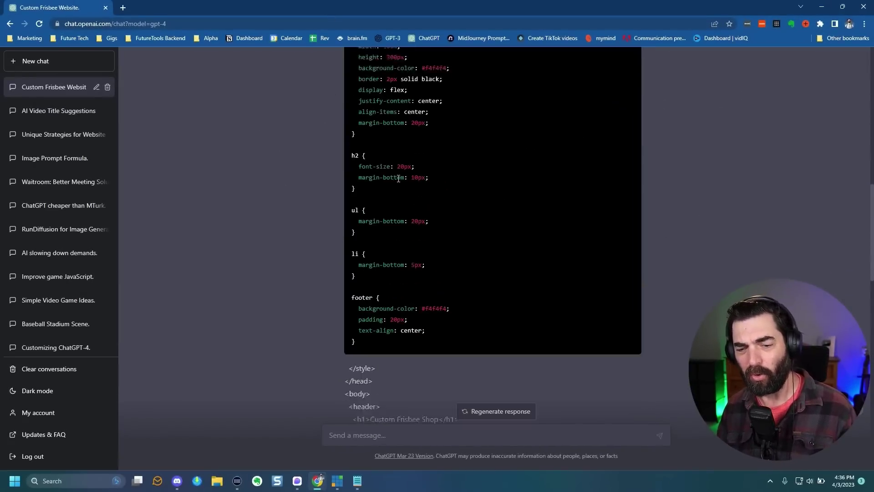
scroll(486, 269, up, 3)
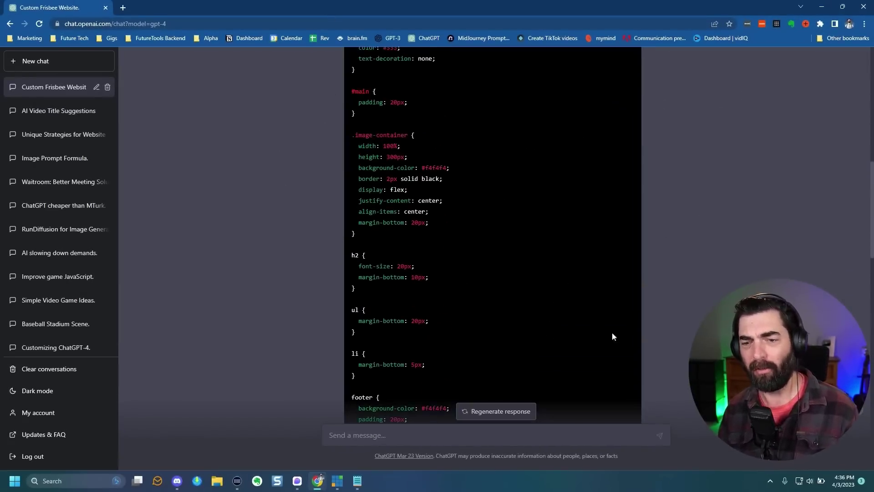
scroll(612, 333, up, 10)
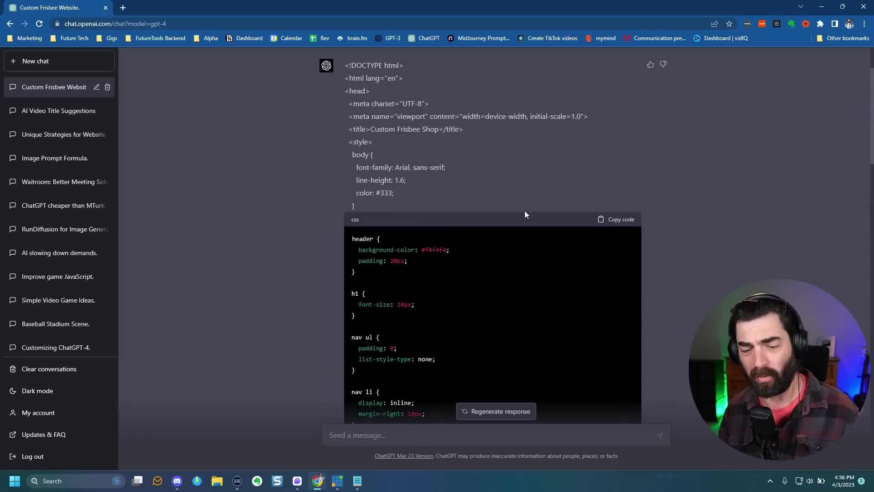
click(357, 480)
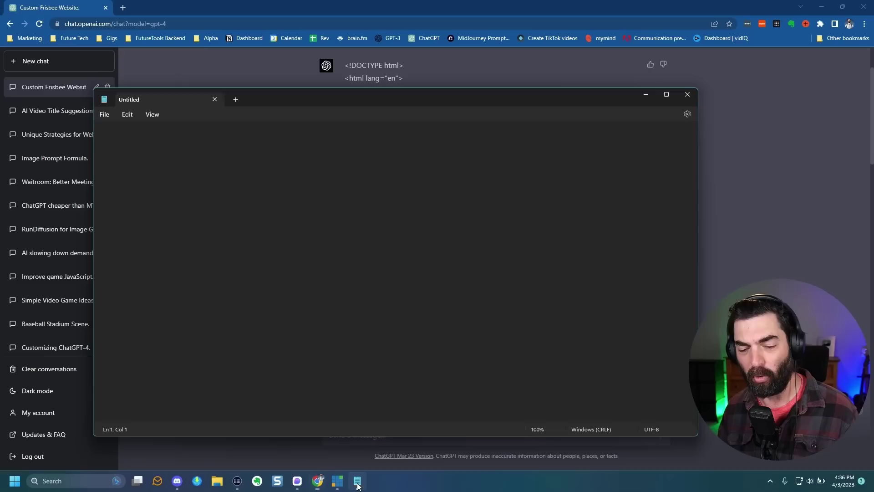
Step: Move the blank Notepad window aside and return to the generated website code in ChatGPT
drag(296, 97, 463, 138)
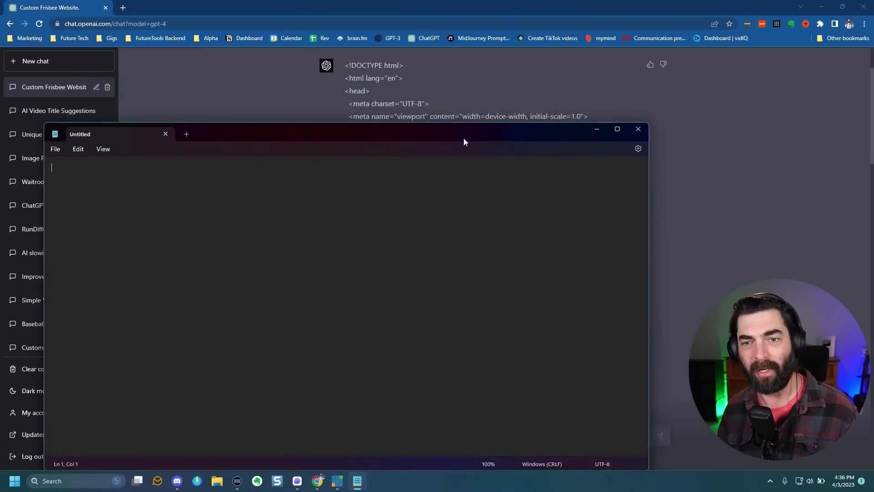
click(735, 219)
scroll(402, 114, up, 2)
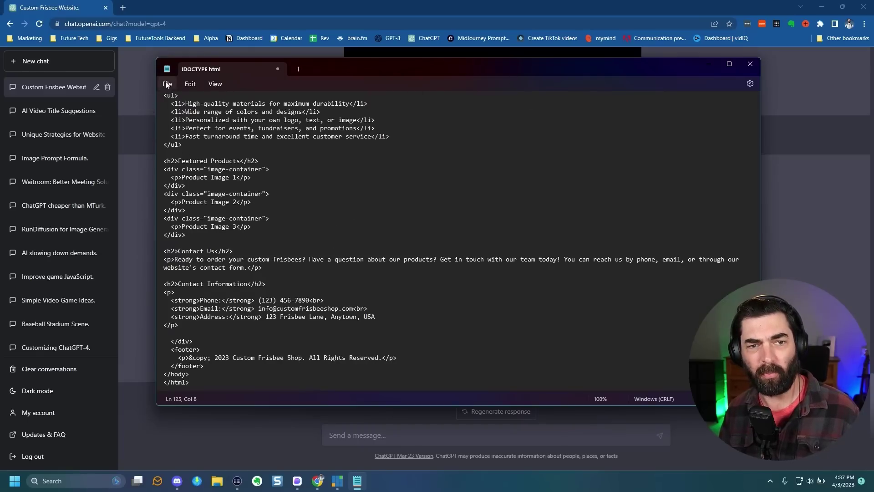
Step: Save the Notepad document with the pasted website code to the Desktop as frisbee.html, using the All files type
click(166, 81)
click(191, 159)
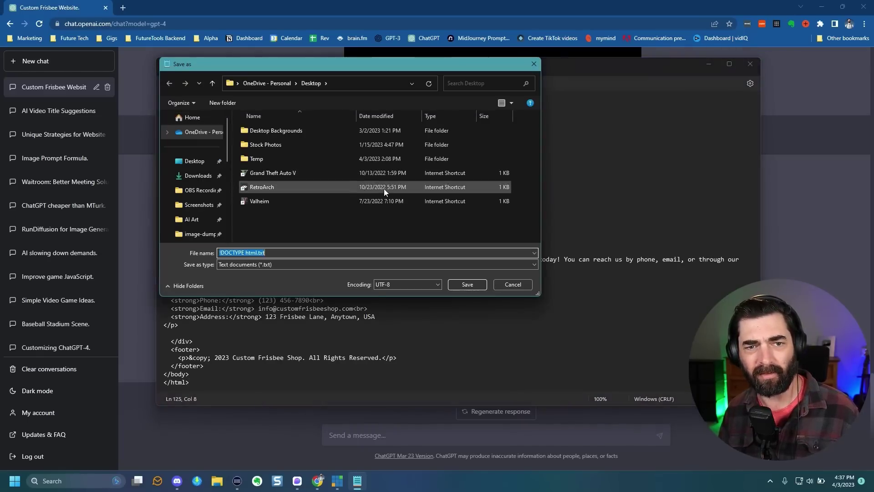
key(BackSpace)
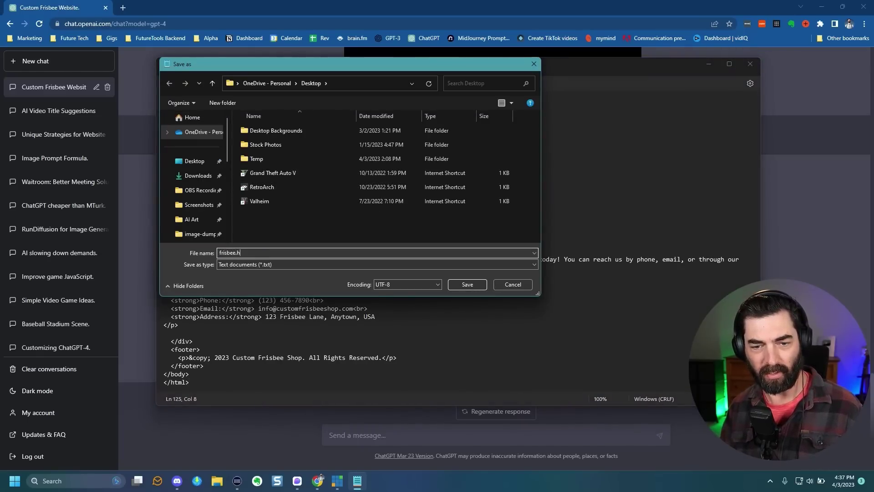
text(frisbee.html)
click(376, 264)
click(346, 280)
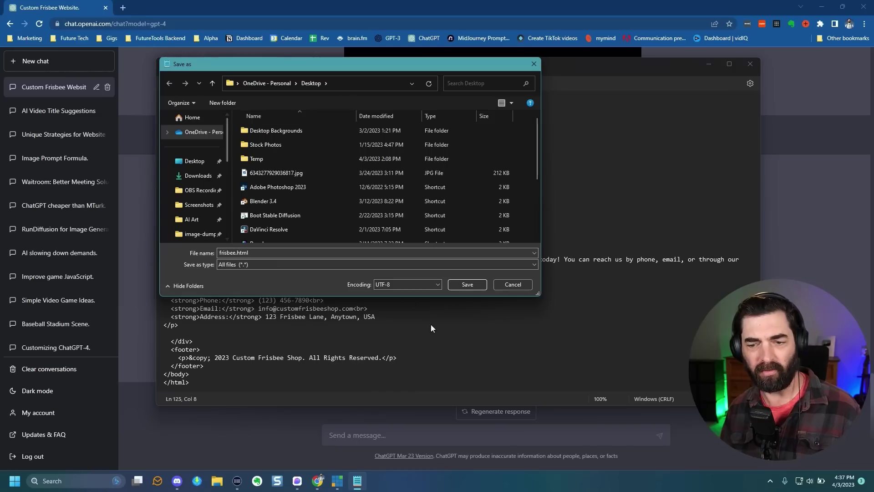
click(453, 285)
Step: Open frisbee.html from the desktop in the browser and look over the whole page
key(super+d)
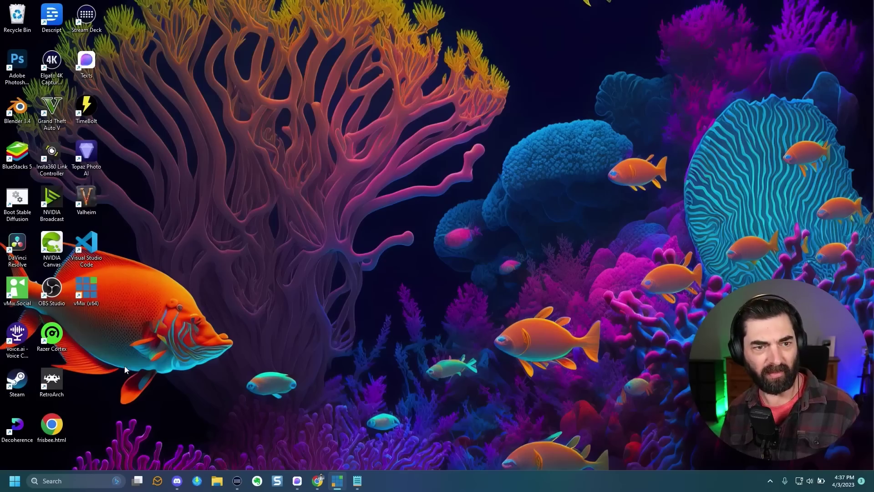
double_click(52, 424)
scroll(503, 345, down, 3)
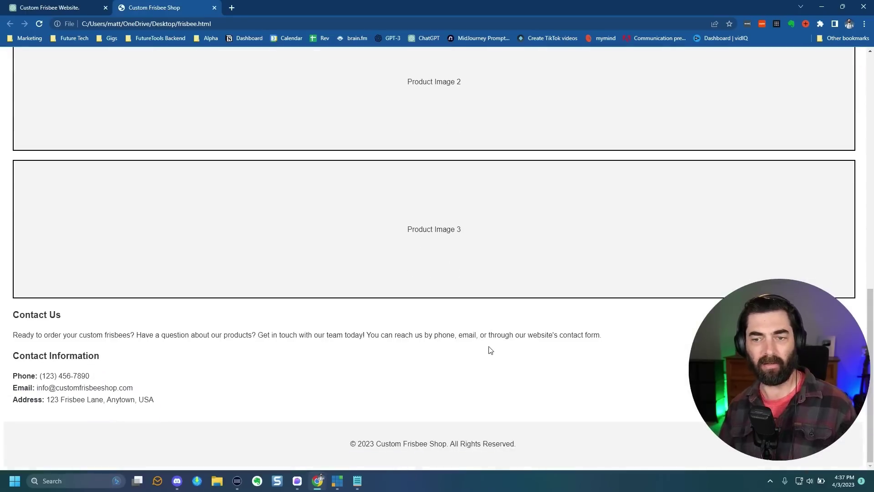
scroll(487, 349, up, 12)
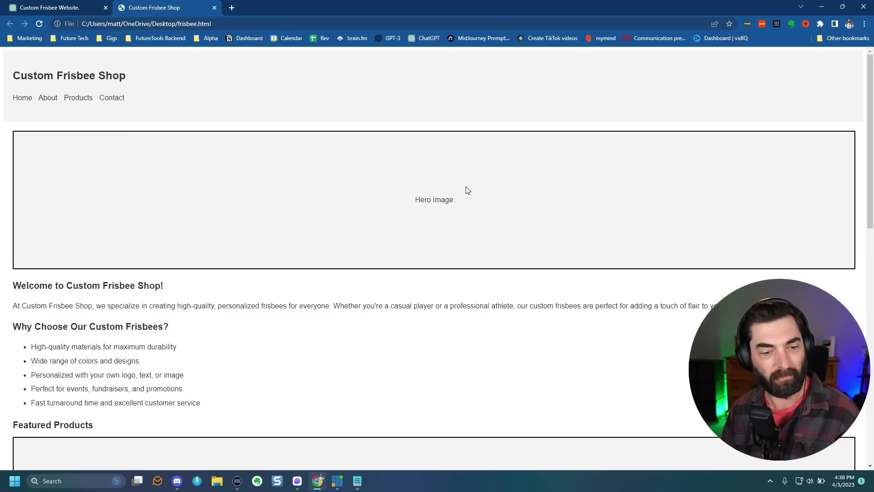
Step: Examine the page's welcome copy, bullet points, product image areas, contact section and footer
scroll(468, 188, down, 4)
drag(14, 104, 298, 108)
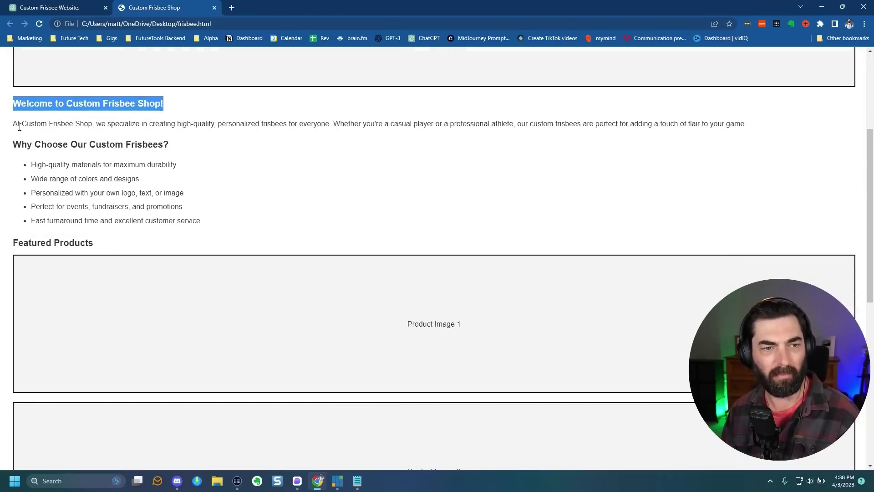
drag(21, 124, 270, 124)
drag(57, 144, 191, 157)
drag(43, 164, 165, 257)
scroll(288, 197, down, 4)
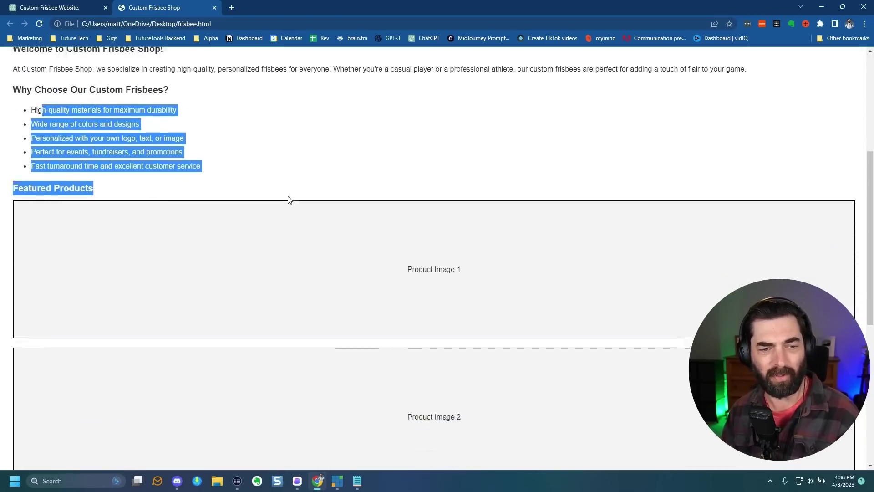
scroll(470, 340, down, 5)
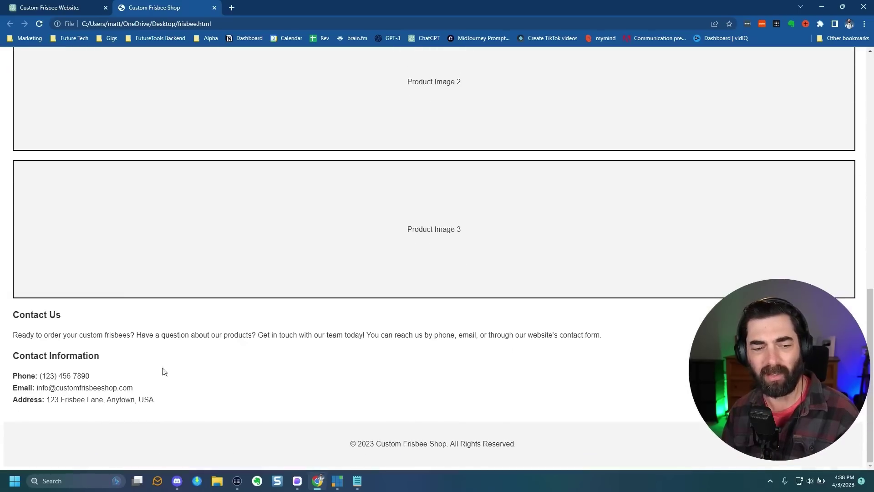
drag(19, 314, 90, 335)
drag(210, 409, 13, 353)
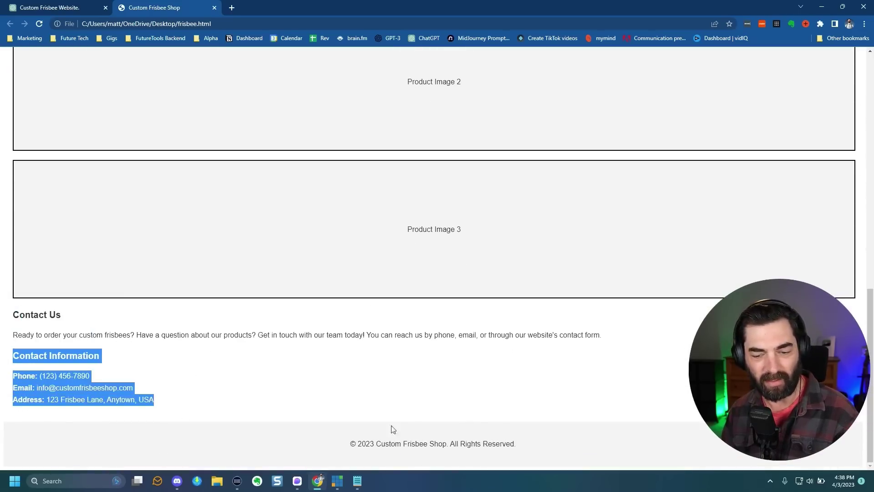
drag(333, 447, 634, 443)
click(433, 394)
scroll(433, 394, up, 15)
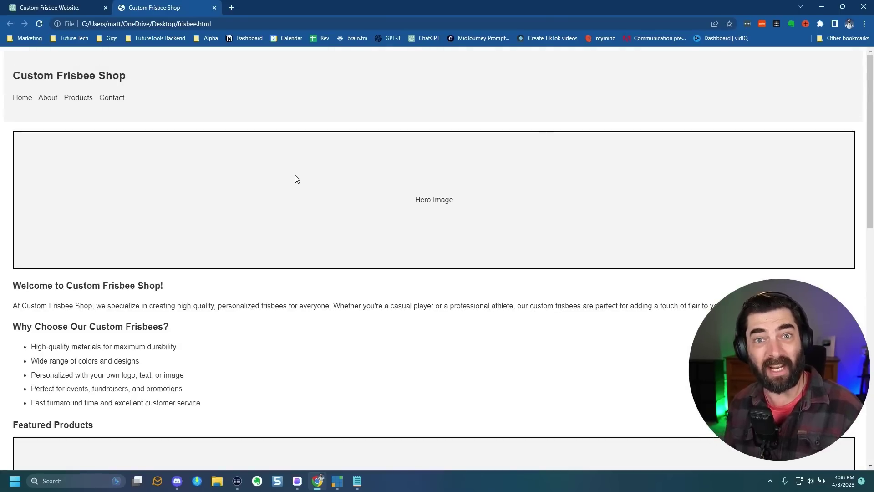
Step: Return to the ChatGPT conversation and start a follow-up message saying the website is a bit too wide
click(71, 7)
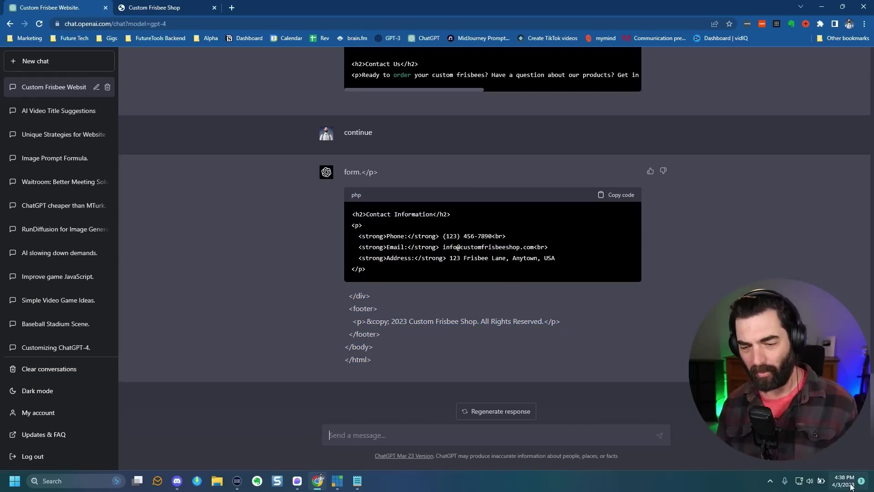
text(The website )
text(is )
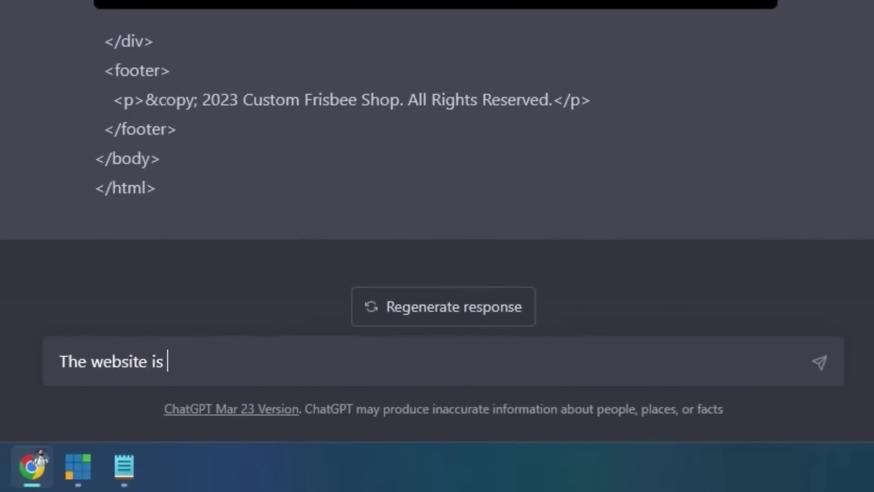
text(a bit too wide)
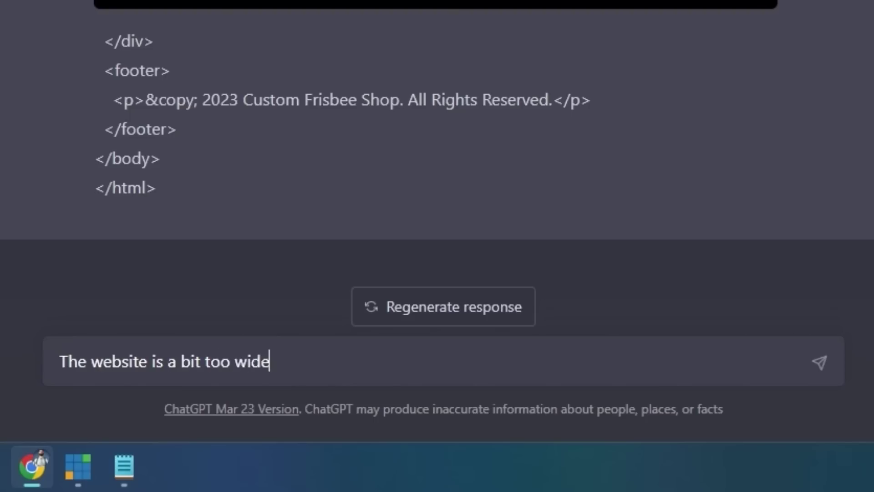
Step: Add to the message that the website should only stretch about 75% across the page
text(. I only want it to)
key(BackSpace)
key(BackSpace)
text(it to st)
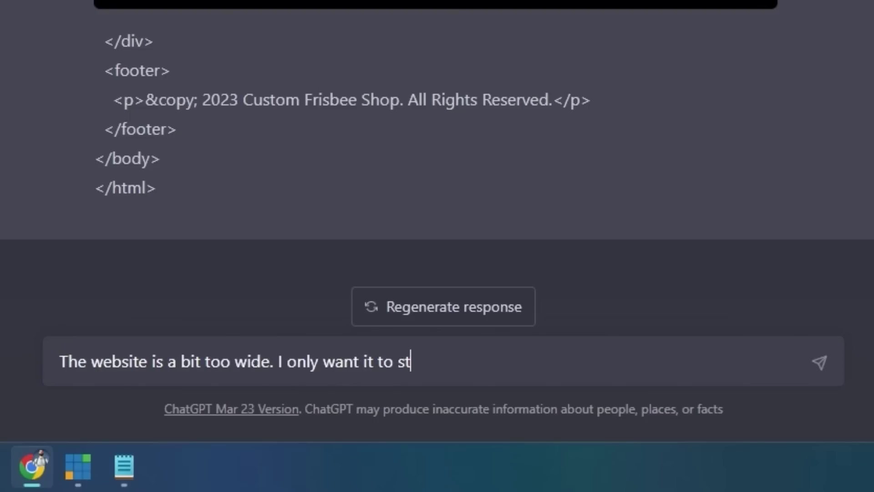
text(ret)
key(BackSpace)
key(BackSpace)
text(retch about 75% a)
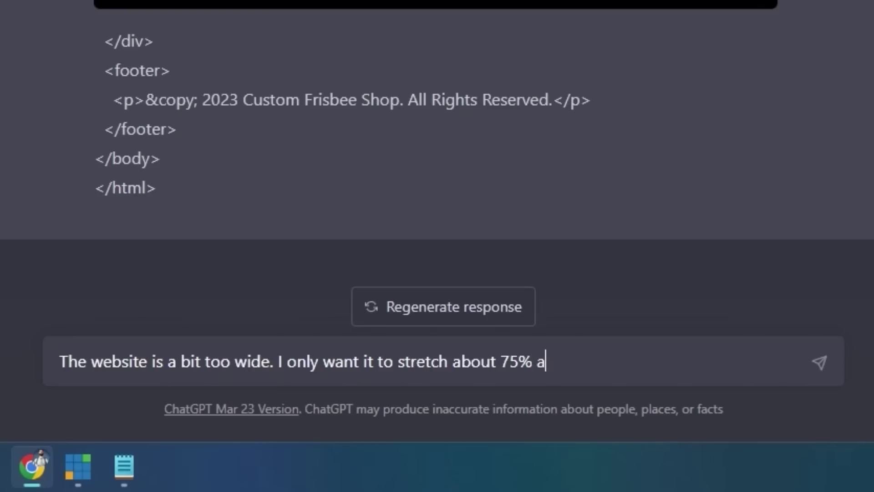
text(cross the page. I'd als)
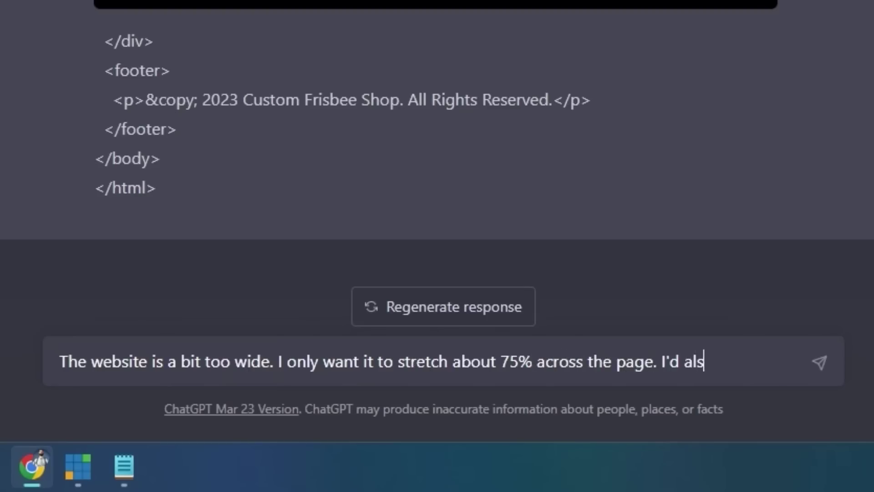
Step: Ask for the headlines, subheadlines, and menu to be centered on the page and what code is needed, and send the message
text(o like the headlines)
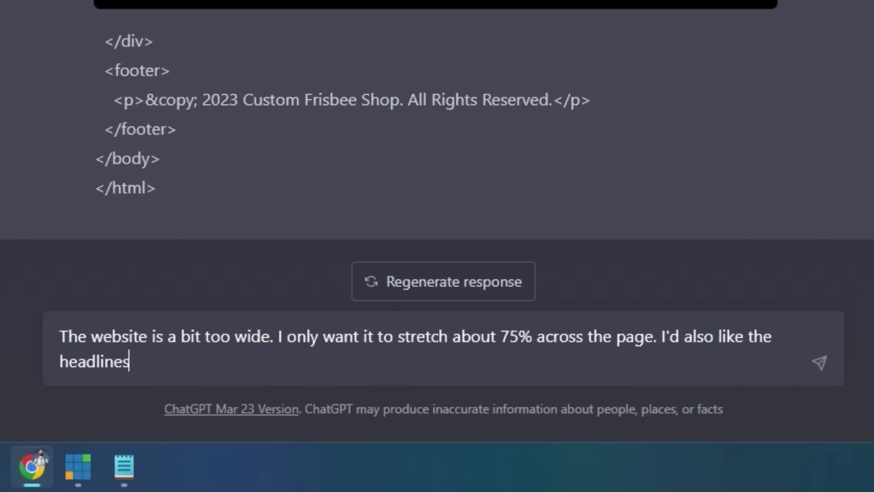
text(, subheadlines, )
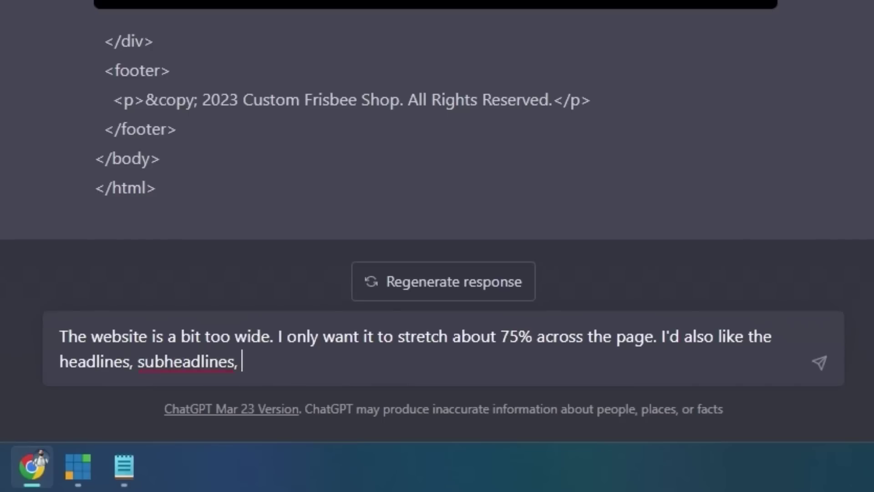
text(and mune)
key(BackSpace)
key(BackSpace)
key(BackSpace)
text(enu to be c)
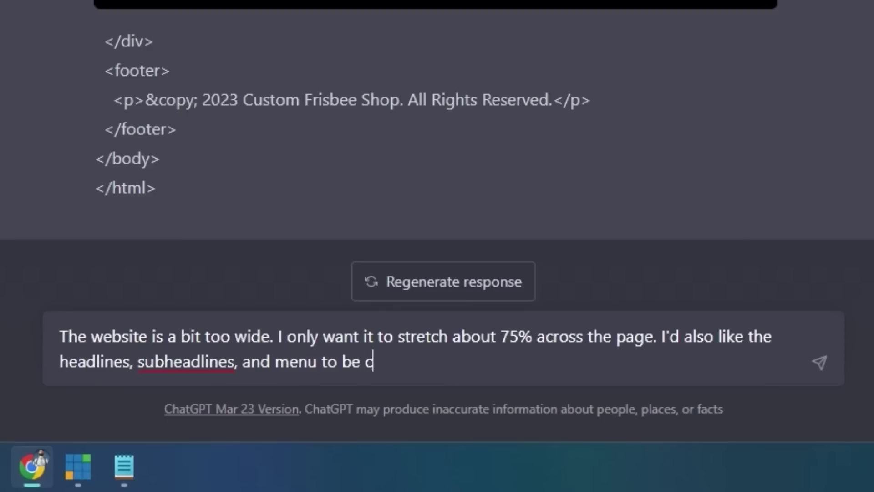
text(entered on the page. What co)
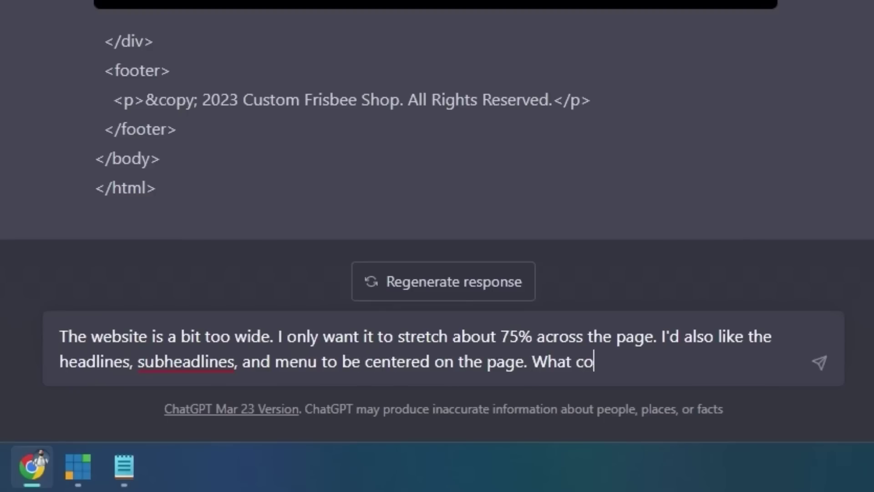
text(de do I need)
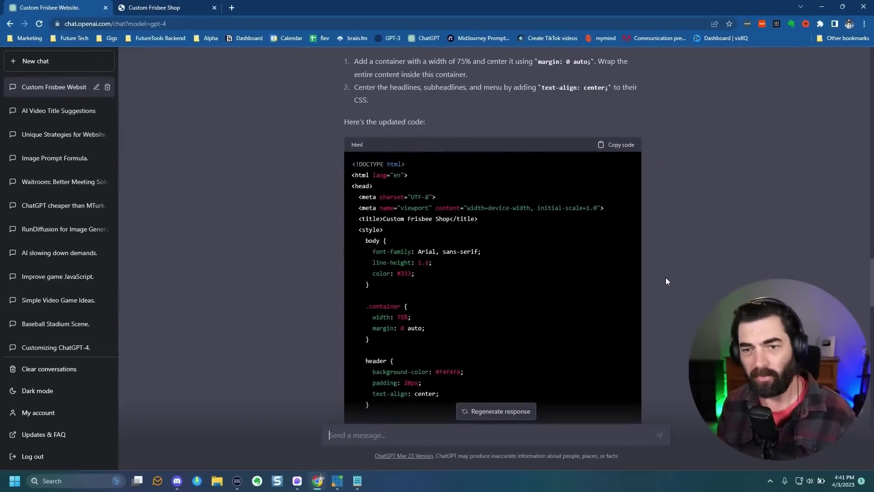
Step: Copy the updated HTML code and replace the entire contents of frisbee.html in Notepad with it
scroll(665, 277, down, 1)
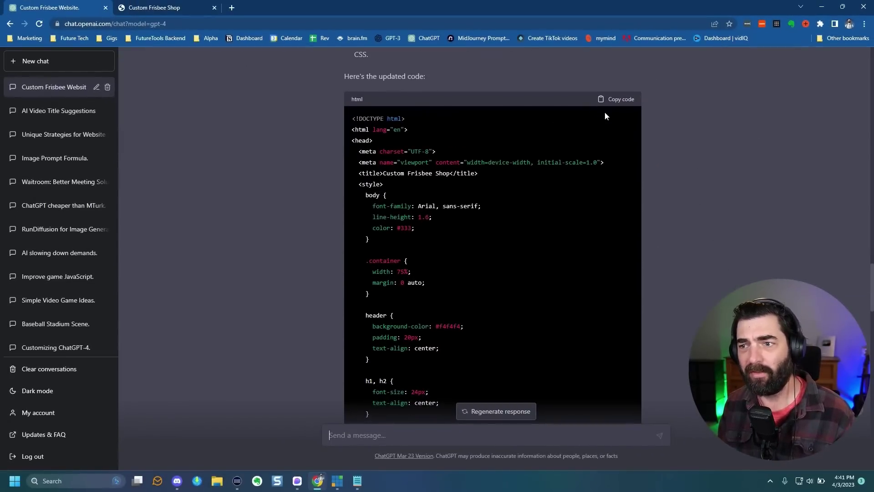
click(622, 100)
click(356, 481)
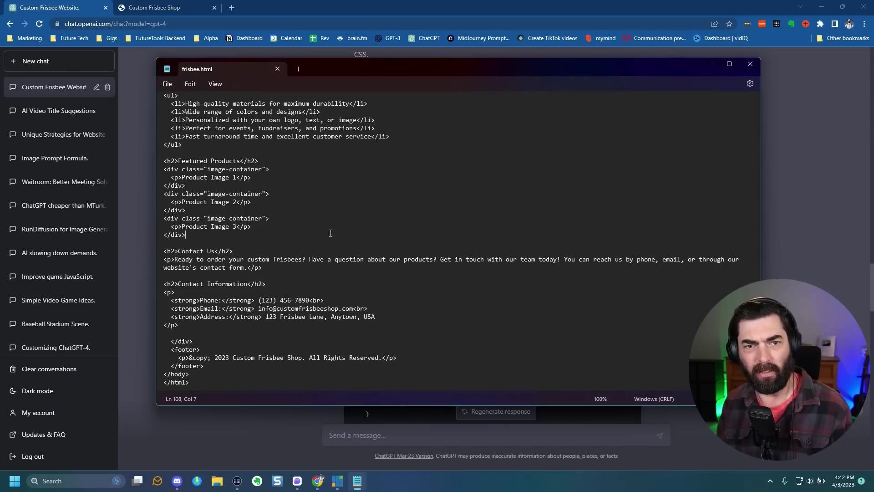
key(ctrl+a)
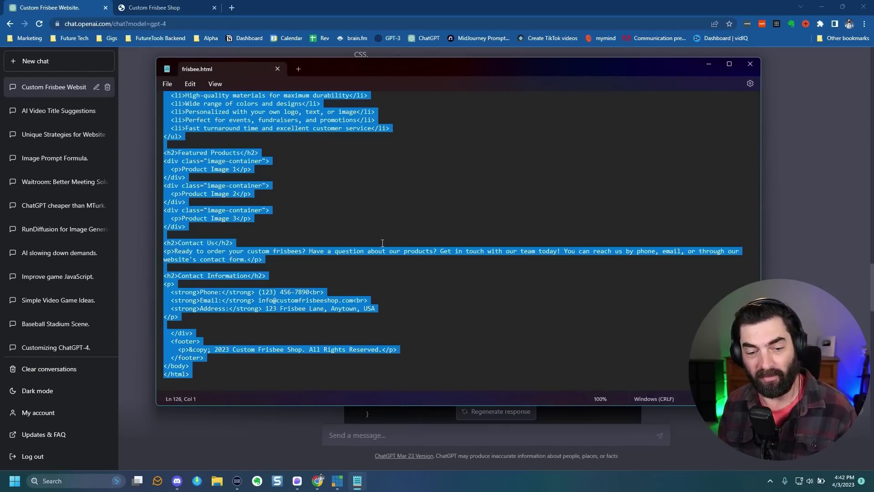
key(ctrl+v)
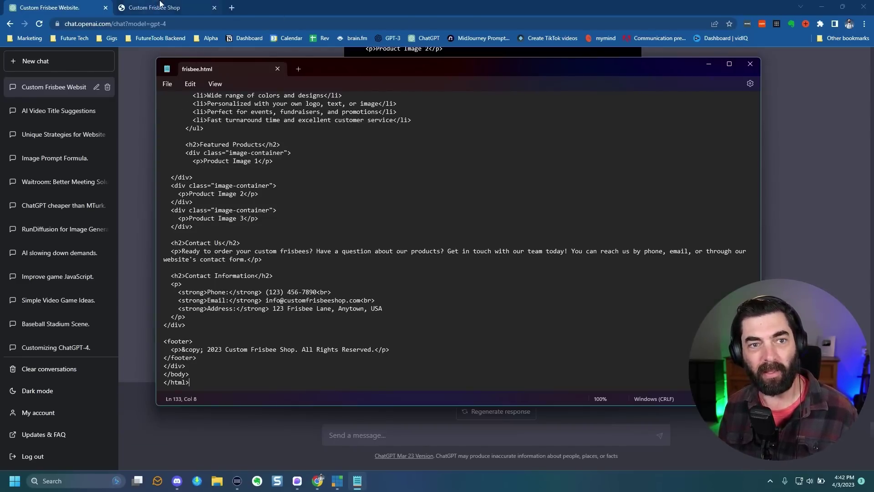
Step: Reload the Custom Frisbee Shop page in the browser and check the width and centering from header to footer
click(155, 7)
click(39, 23)
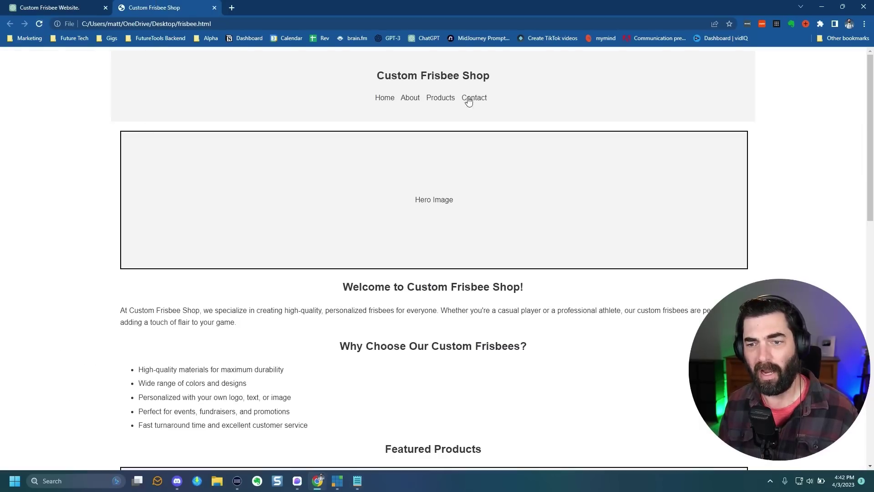
scroll(656, 282, down, 14)
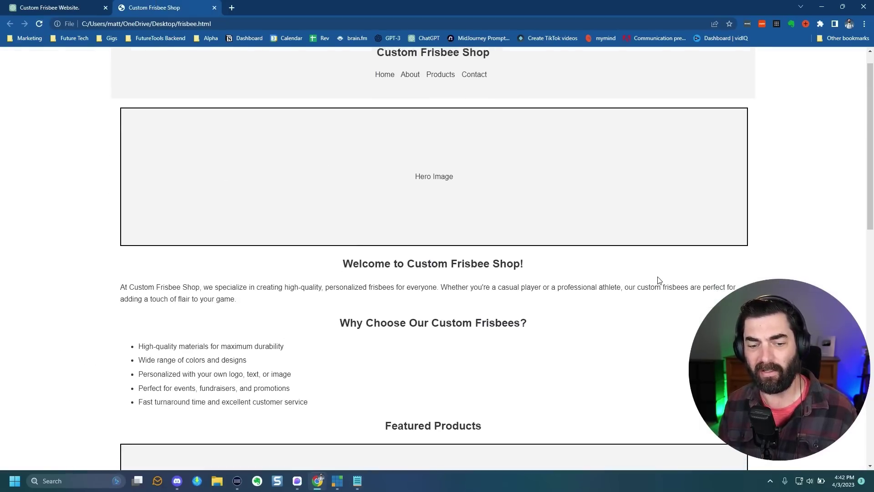
scroll(650, 277, up, 14)
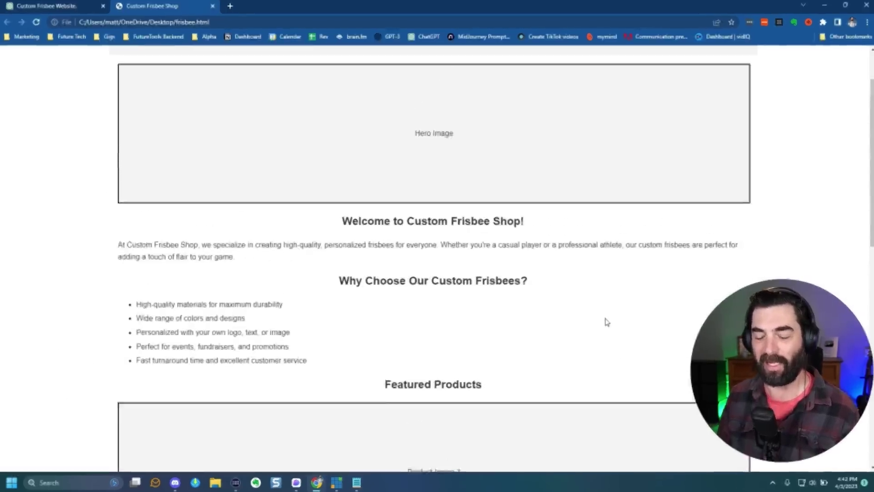